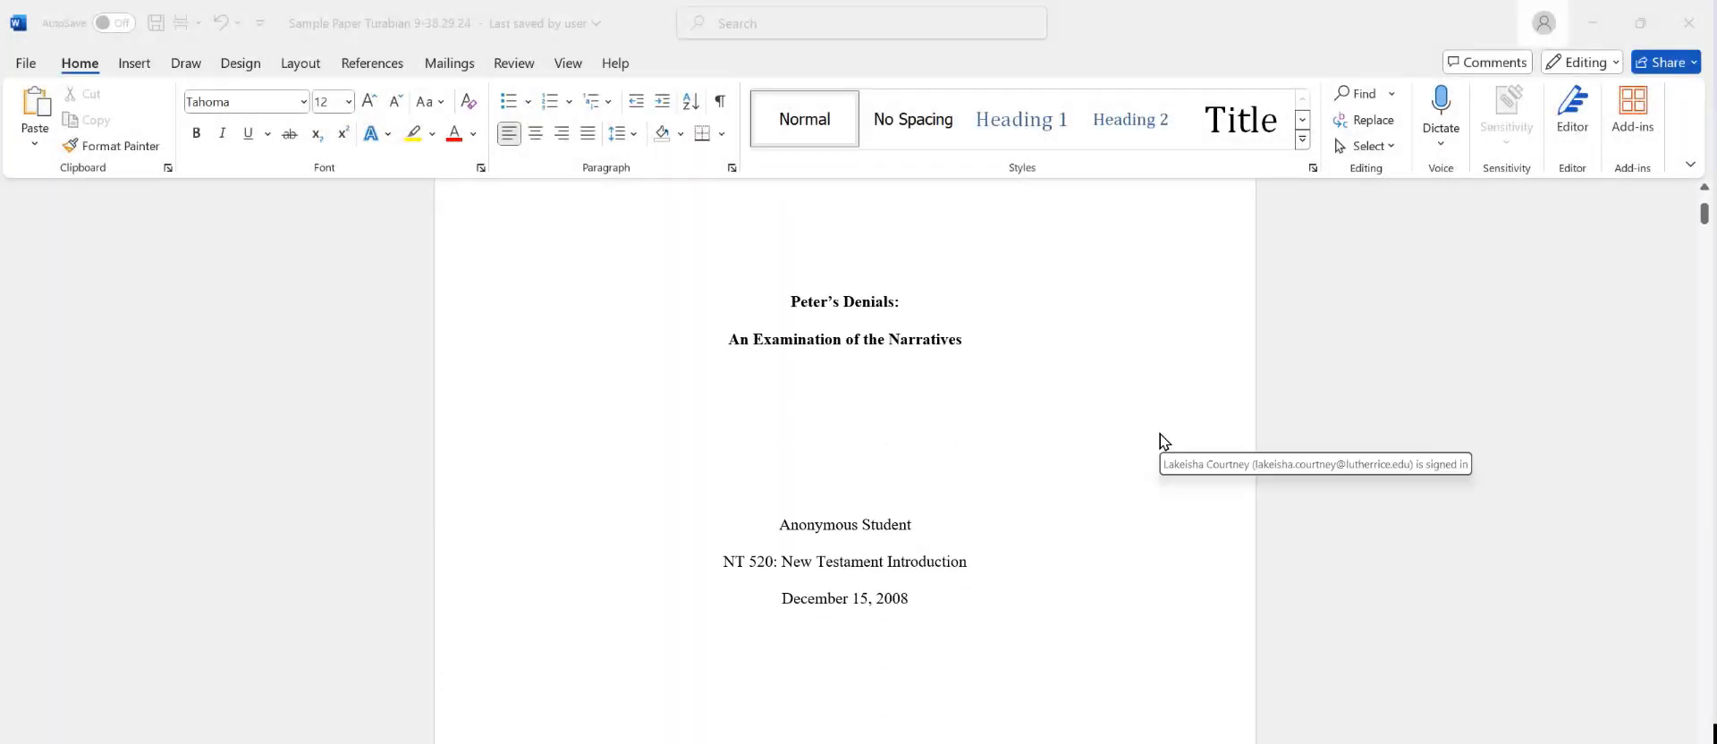
- Format the page numbers as lowercase Roman numerals (i, ii, iii) starting at i
{"action": "scroll", "coordinate": [1161, 432], "scroll_direction": "down", "scroll_amount": 3}
{"action": "scroll", "coordinate": [1159, 436], "scroll_direction": "down", "scroll_amount": 3}
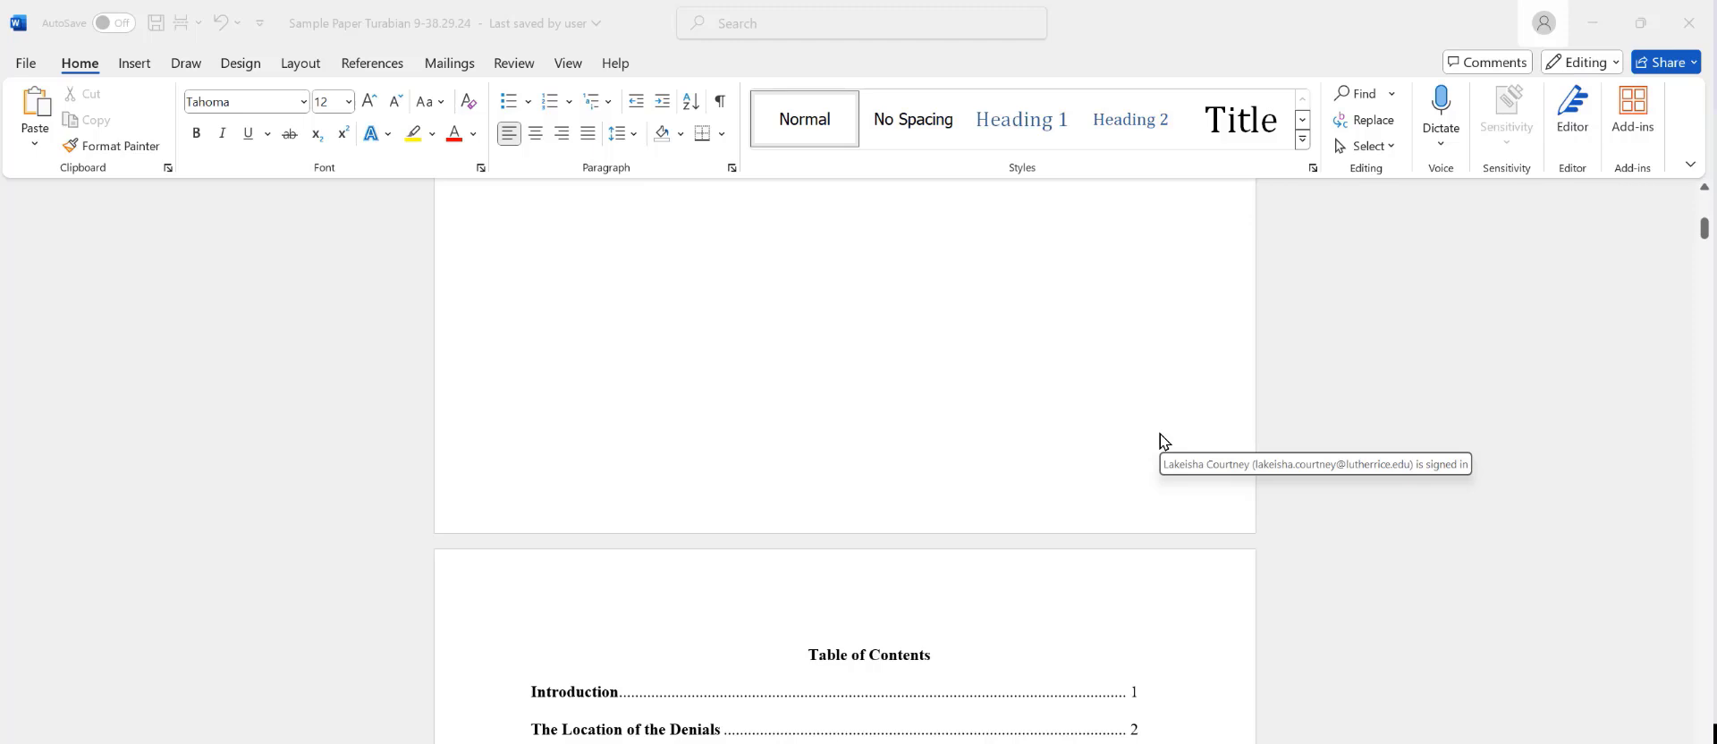
{"action": "scroll", "coordinate": [1160, 435], "scroll_direction": "down", "scroll_amount": 1}
{"action": "scroll", "coordinate": [1161, 435], "scroll_direction": "down", "scroll_amount": 2}
{"action": "scroll", "coordinate": [1160, 435], "scroll_direction": "down", "scroll_amount": 2}
{"action": "scroll", "coordinate": [1160, 434], "scroll_direction": "down", "scroll_amount": 2}
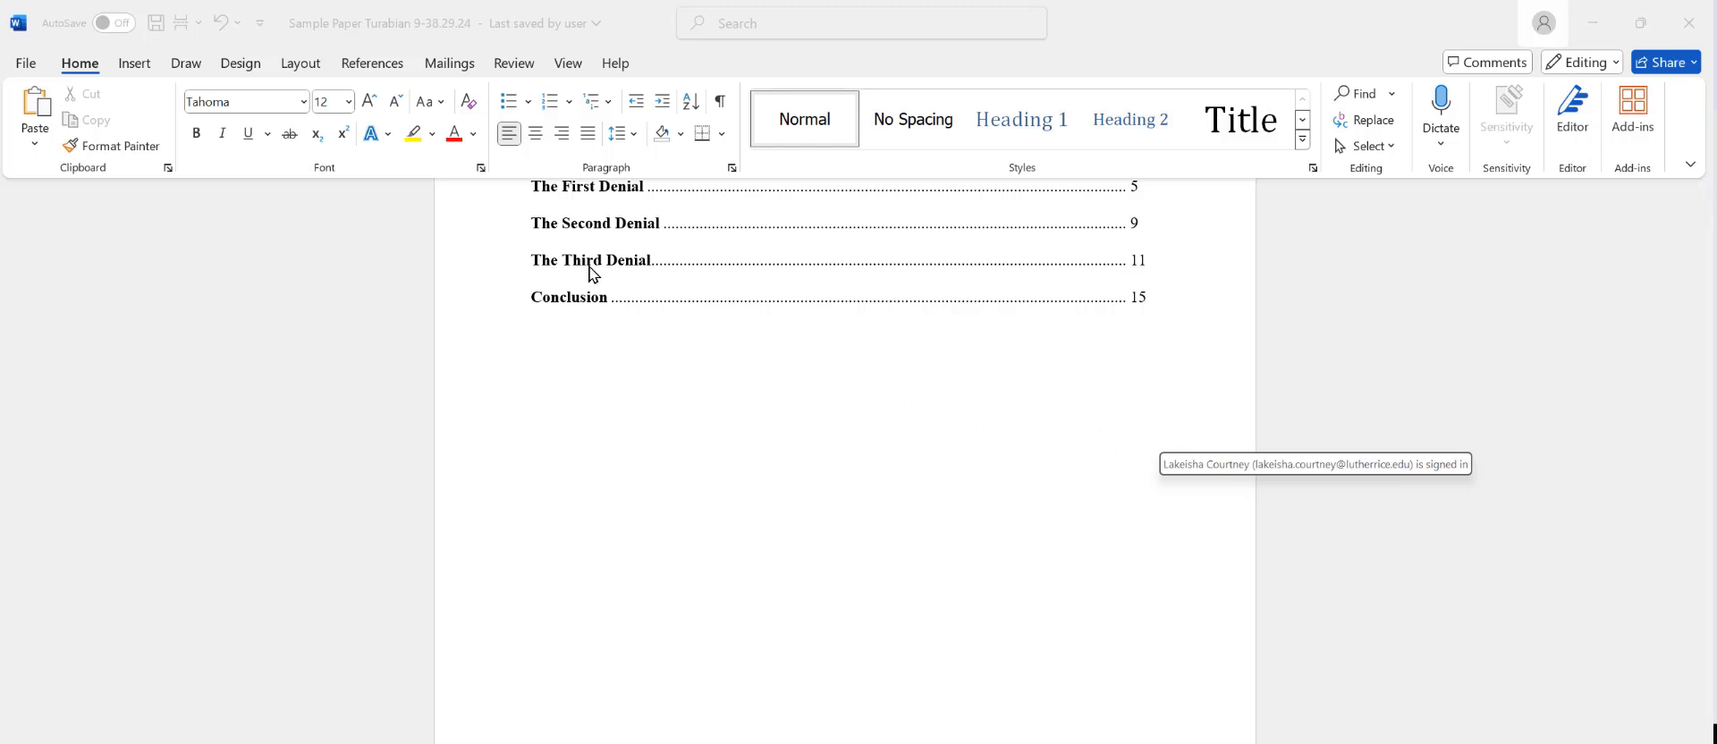
{"action": "left_click", "coordinate": [133, 71]}
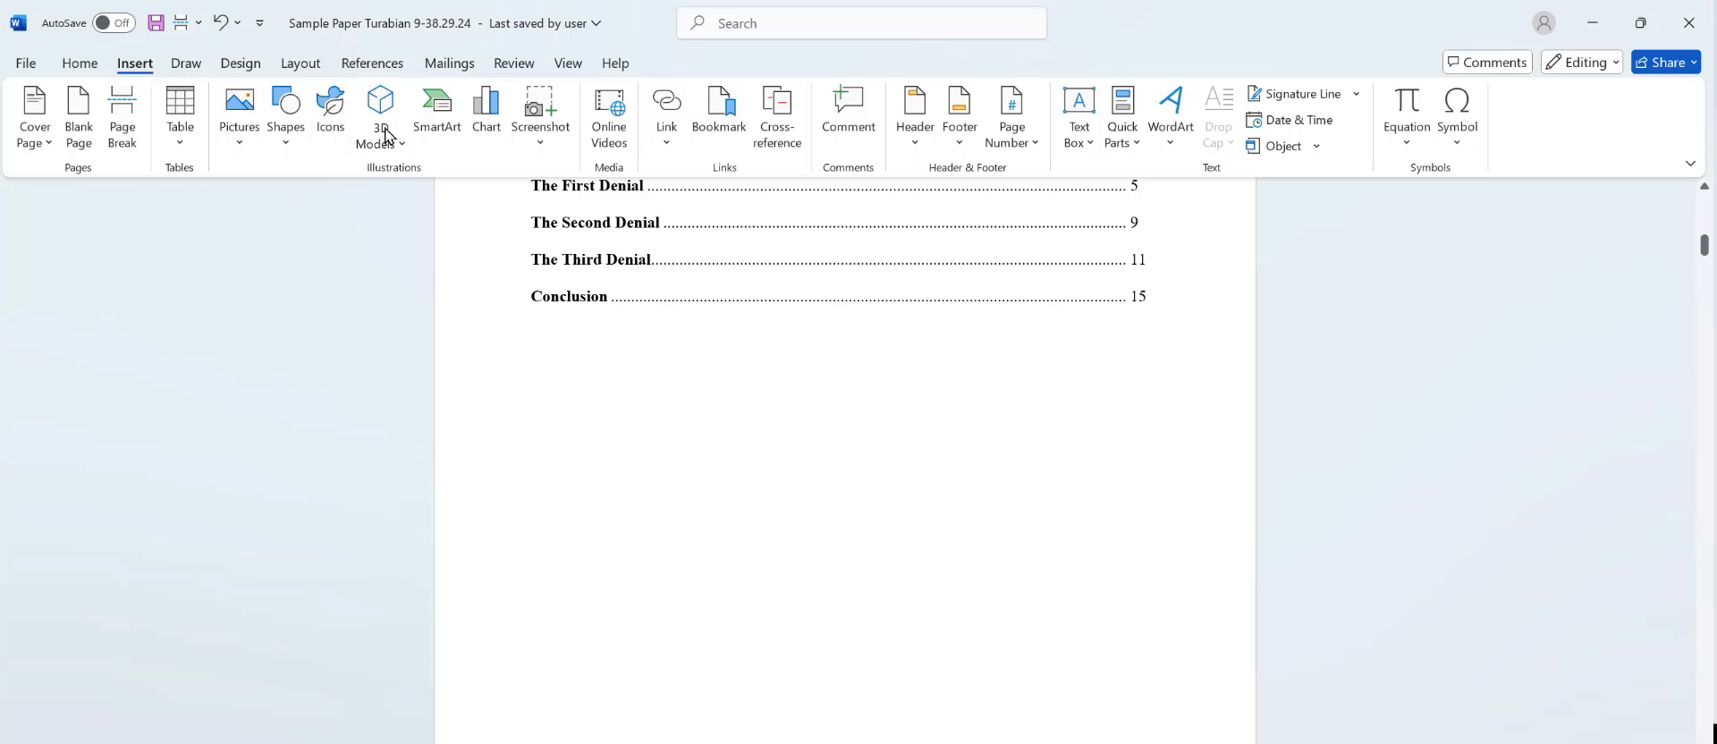
{"action": "left_click", "coordinate": [1033, 152]}
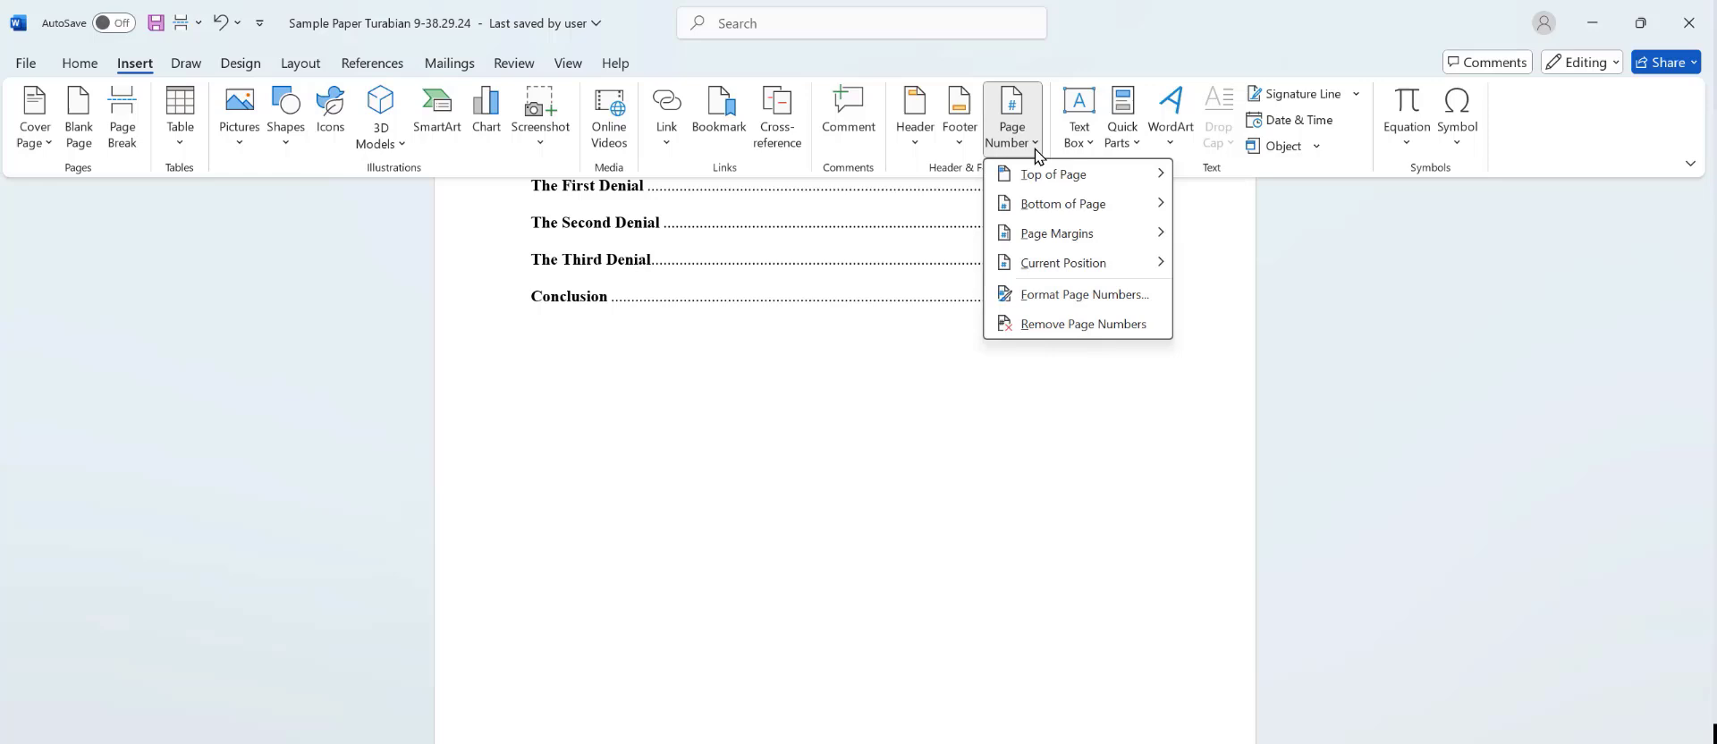
{"action": "left_click", "coordinate": [1060, 300]}
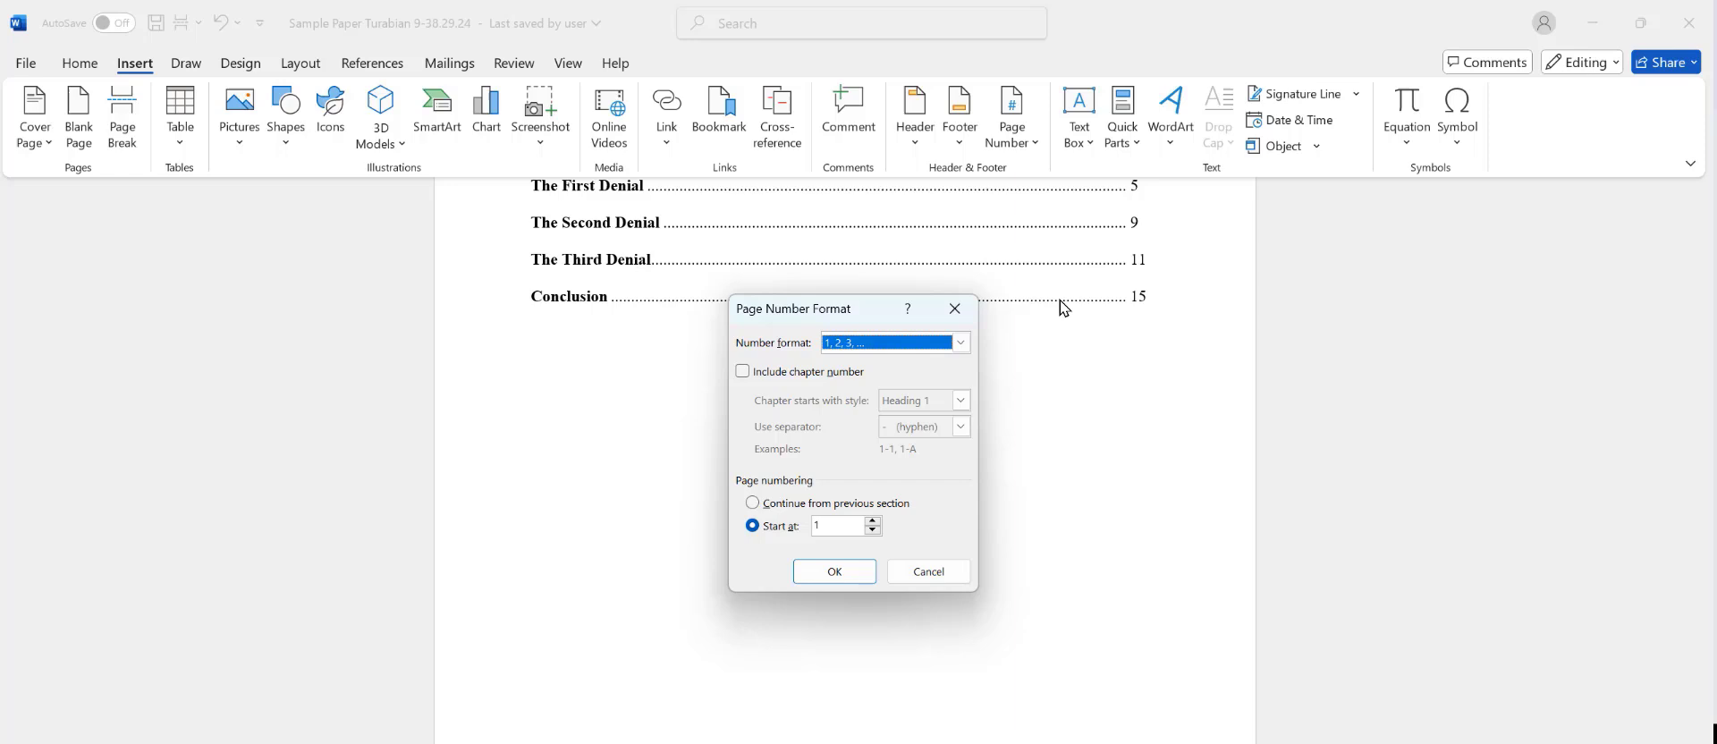
{"action": "left_click", "coordinate": [963, 345]}
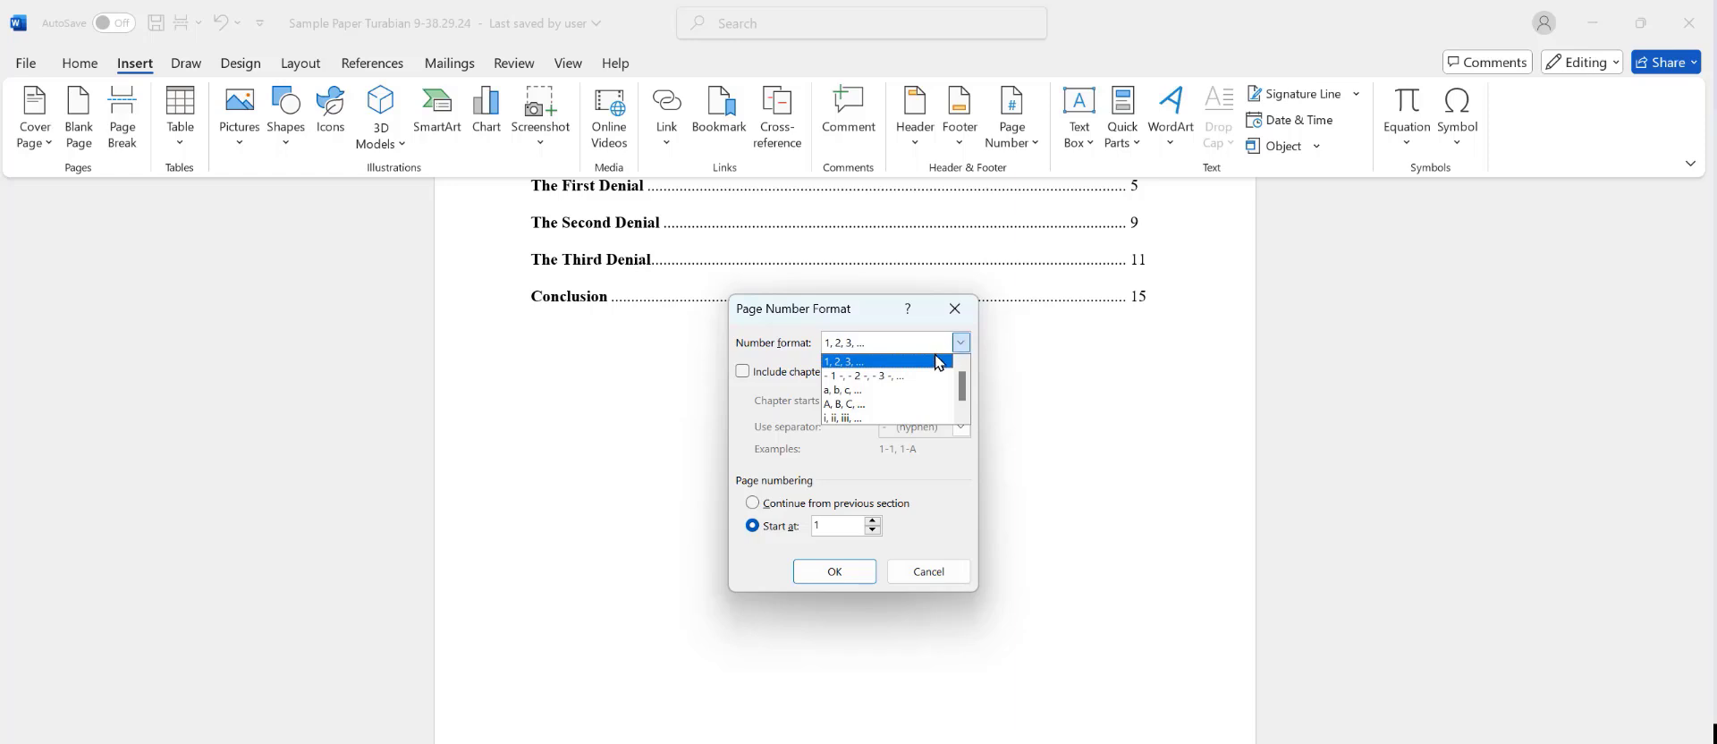
{"action": "left_click", "coordinate": [888, 423]}
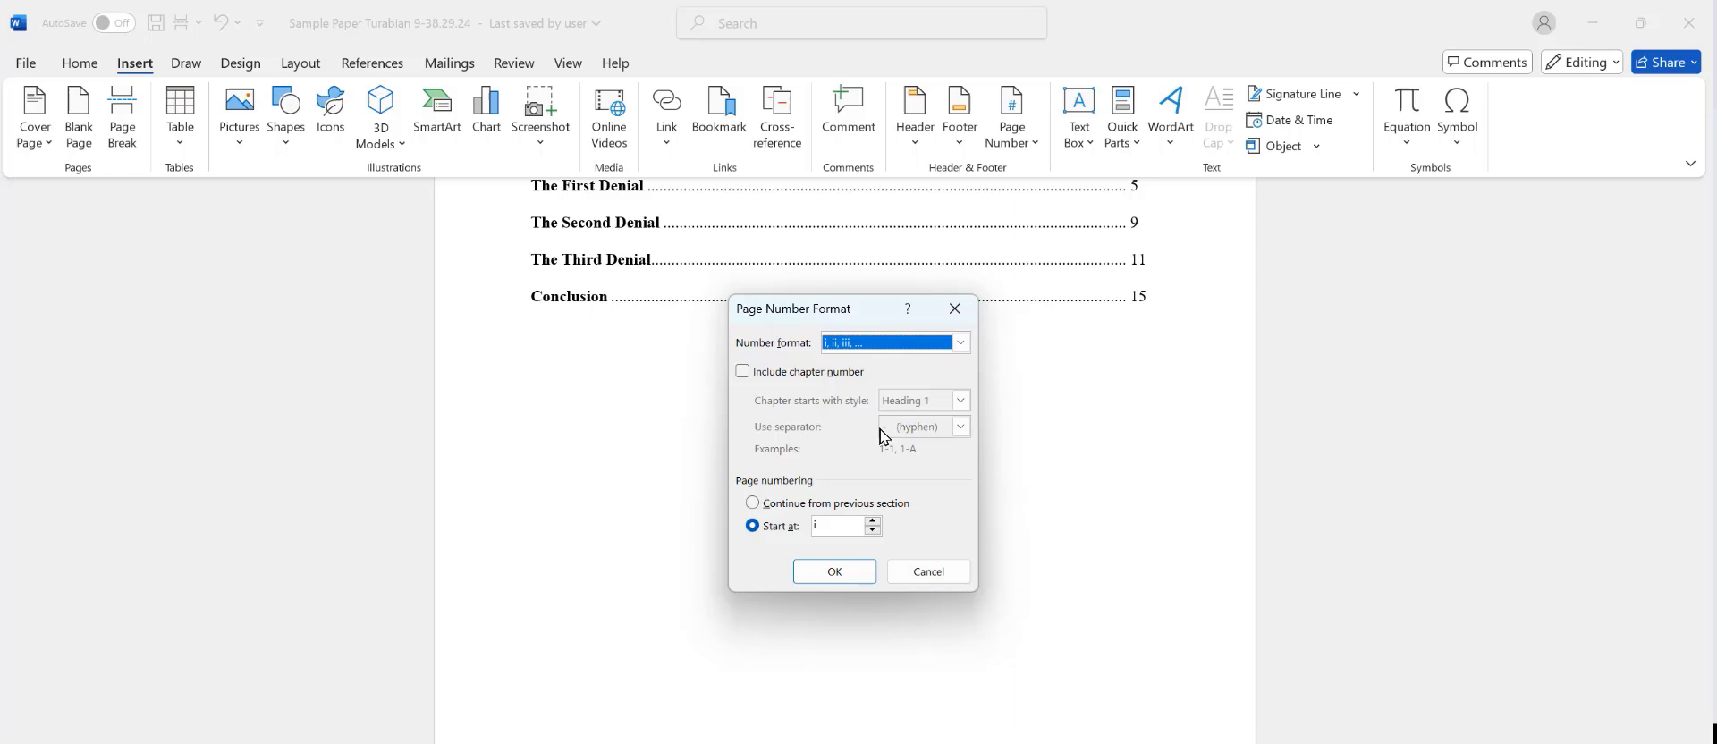
{"action": "left_click", "coordinate": [822, 578]}
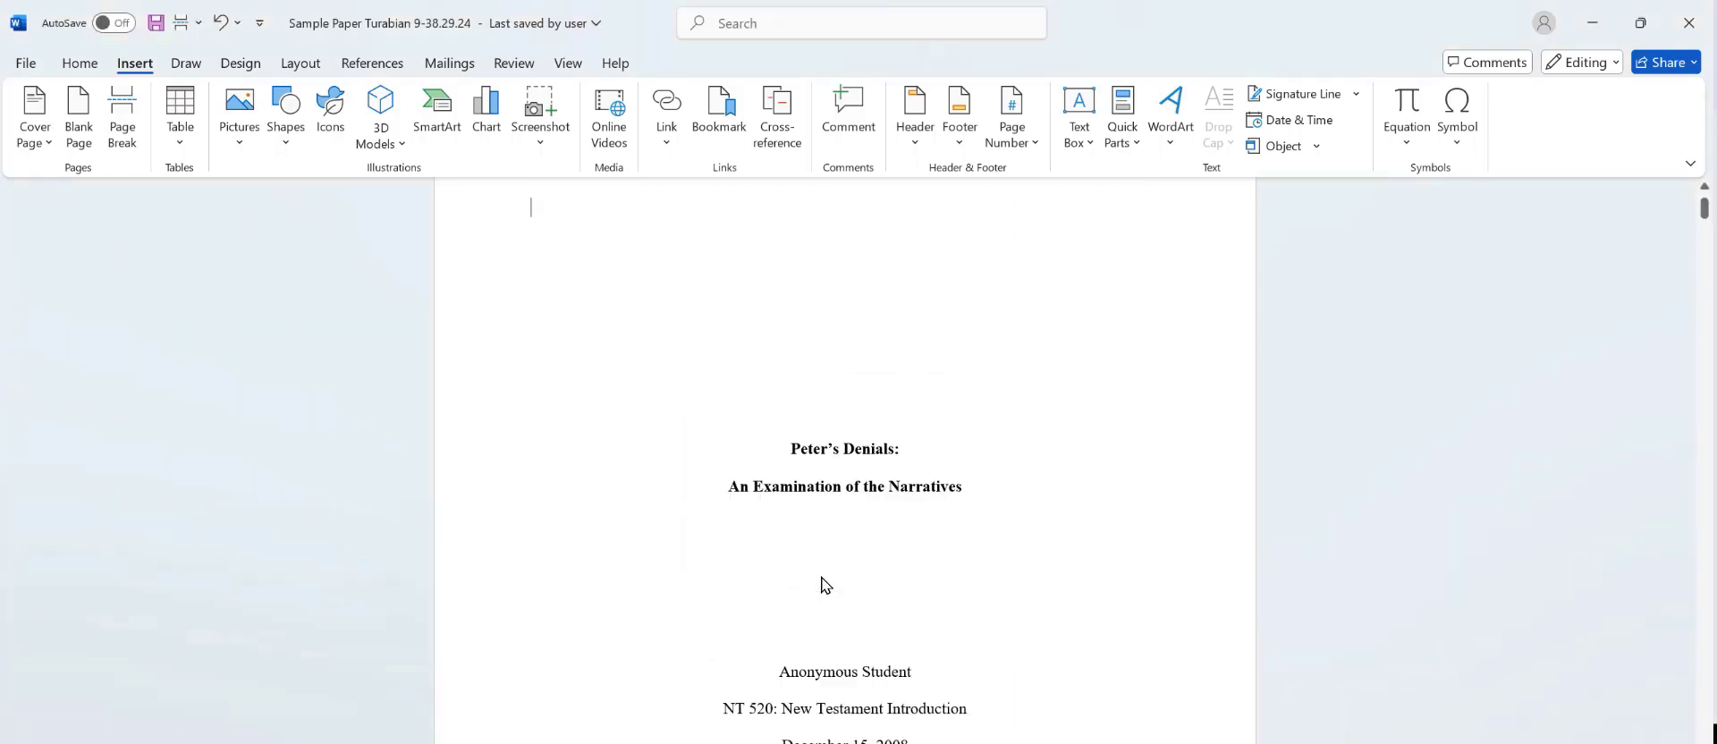
- Insert a Plain Number 2 page number centred at the bottom of the page
{"action": "scroll", "coordinate": [1008, 434], "scroll_direction": "down", "scroll_amount": 3}
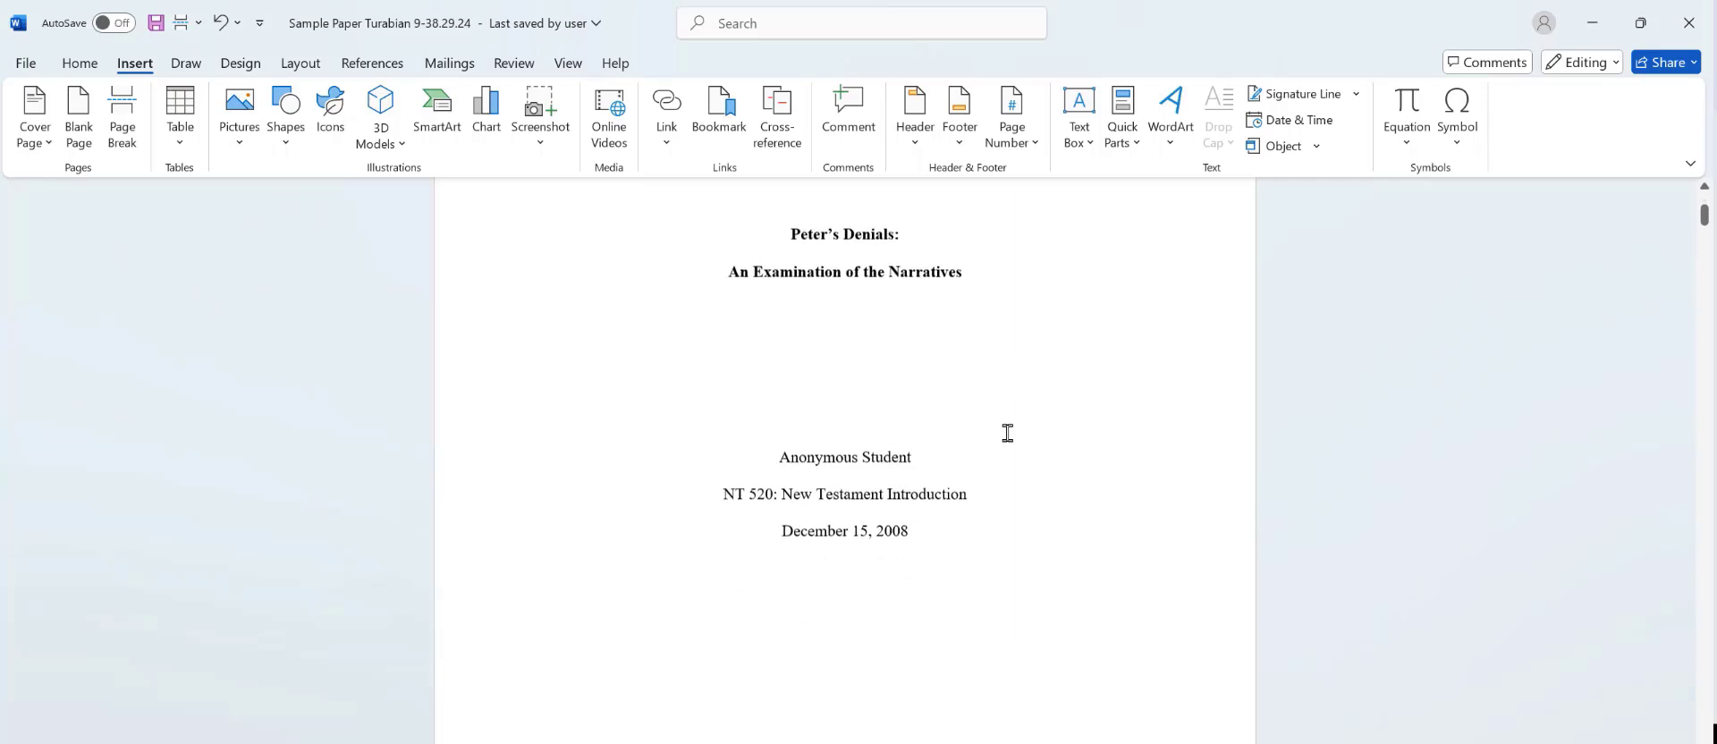
{"action": "scroll", "coordinate": [1007, 434], "scroll_direction": "down", "scroll_amount": 2}
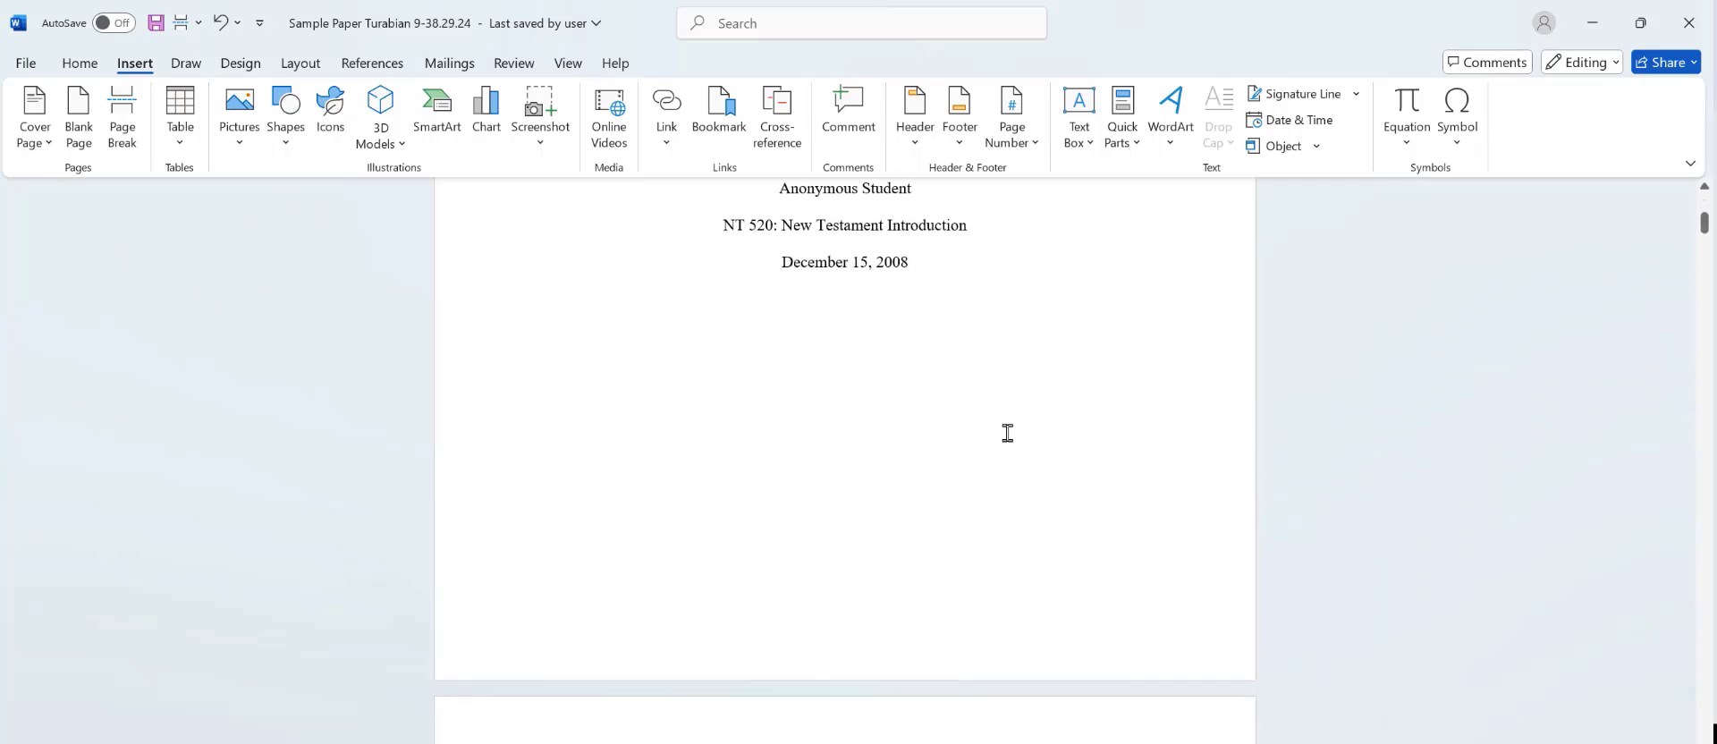
{"action": "scroll", "coordinate": [1007, 434], "scroll_direction": "down", "scroll_amount": 2}
{"action": "scroll", "coordinate": [1007, 434], "scroll_direction": "down", "scroll_amount": 1}
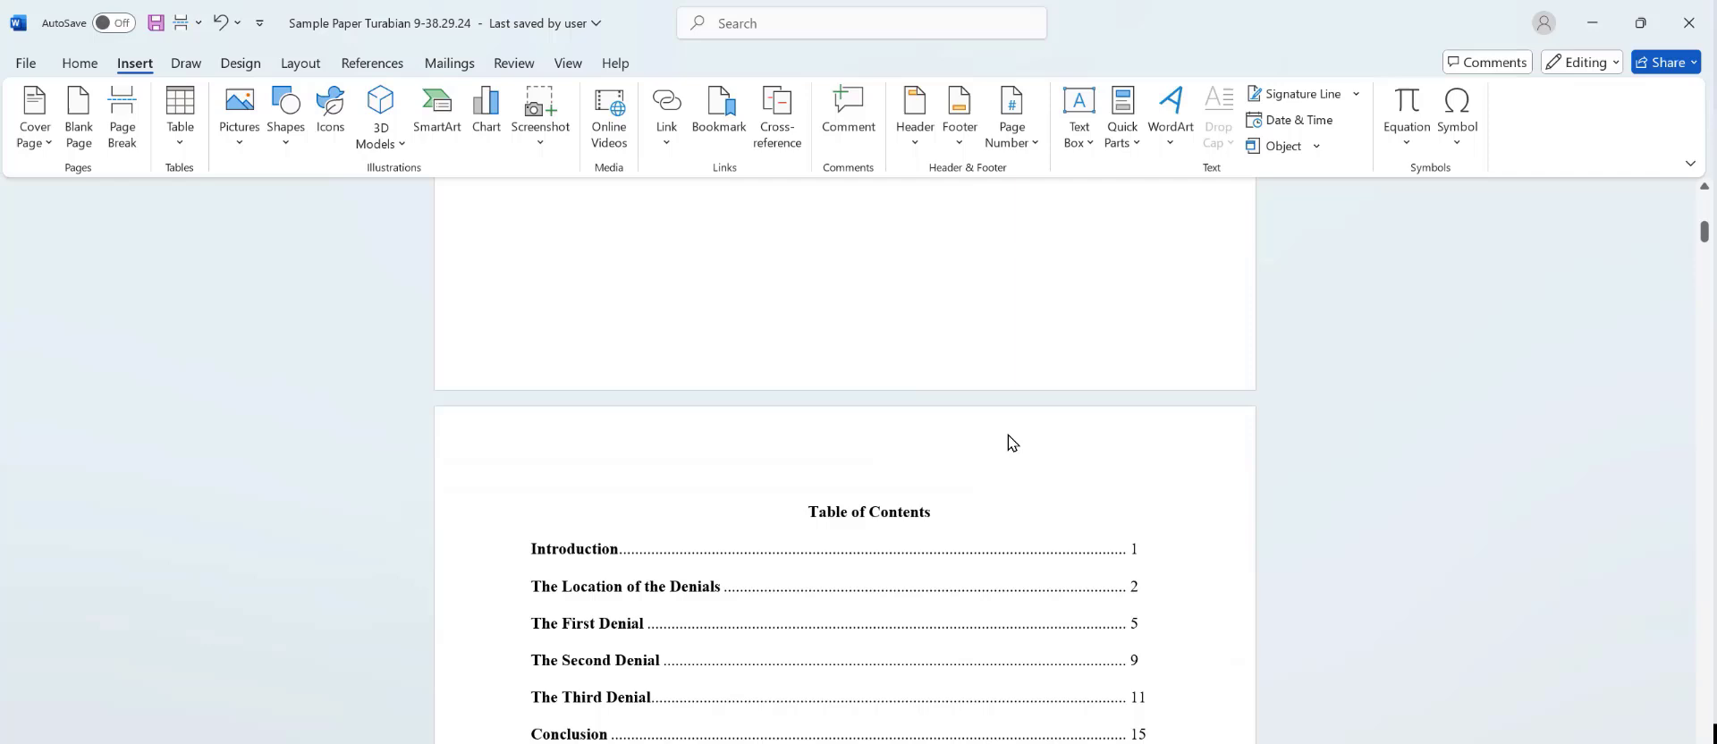
{"action": "scroll", "coordinate": [1008, 434], "scroll_direction": "down", "scroll_amount": 2}
{"action": "scroll", "coordinate": [1007, 433], "scroll_direction": "down", "scroll_amount": 1}
{"action": "scroll", "coordinate": [1007, 433], "scroll_direction": "down", "scroll_amount": 1}
{"action": "scroll", "coordinate": [1007, 433], "scroll_direction": "down", "scroll_amount": 1}
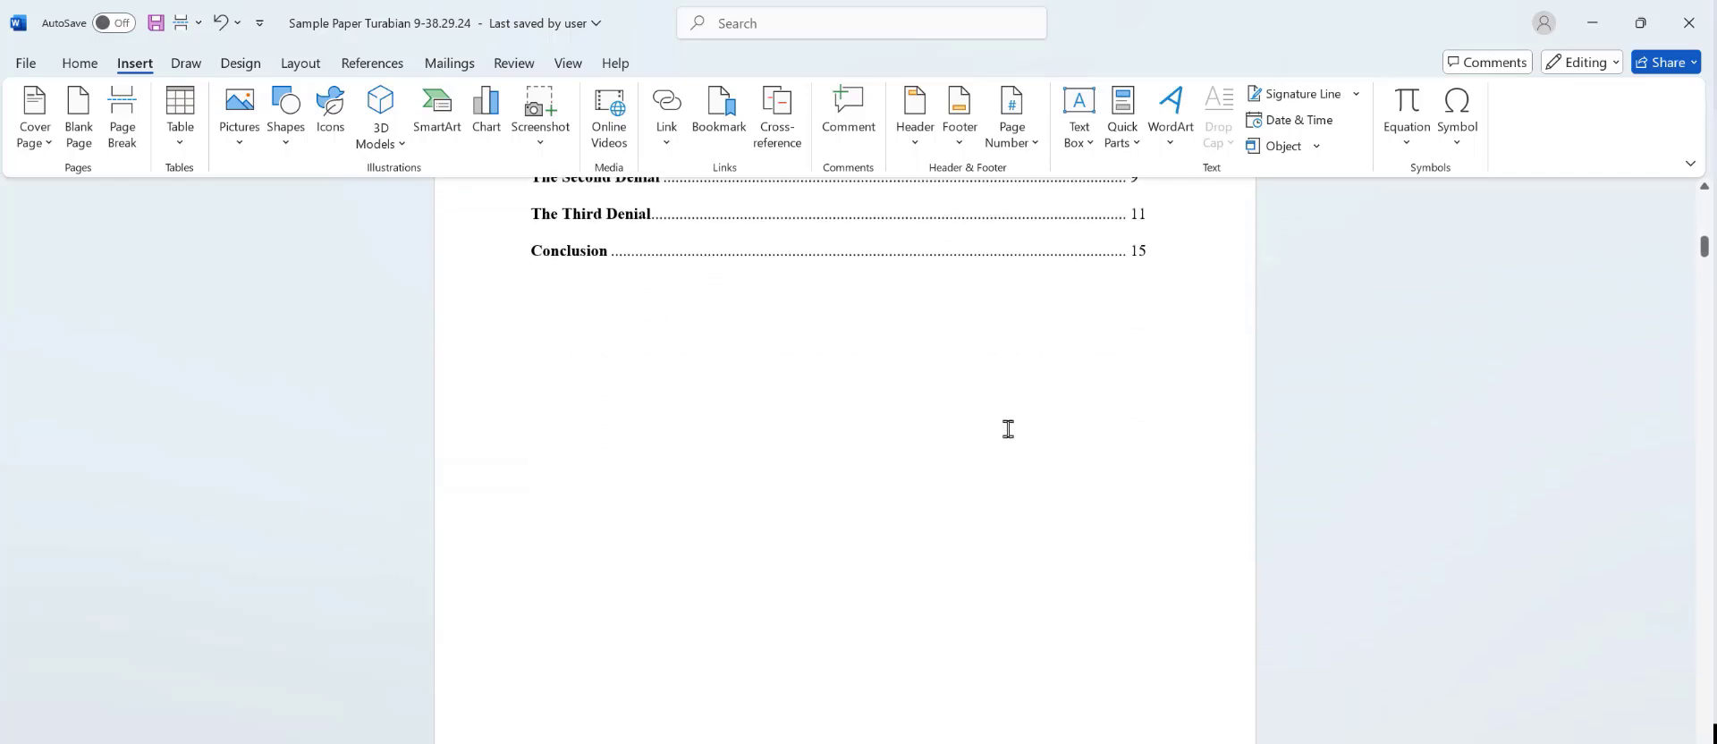
{"action": "left_click", "coordinate": [1034, 151]}
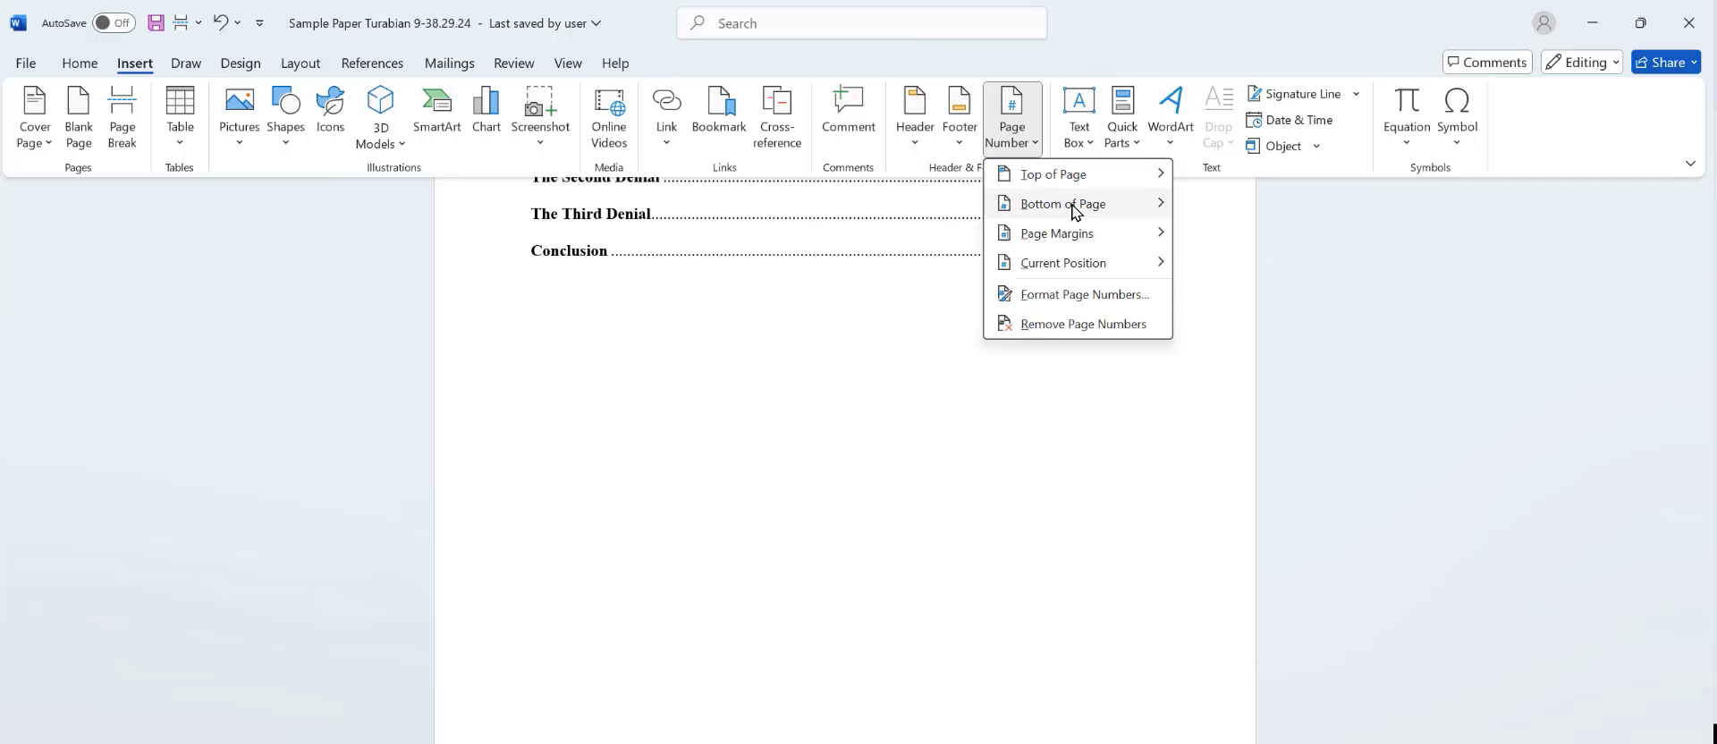
{"action": "mouse_move", "coordinate": [1064, 205]}
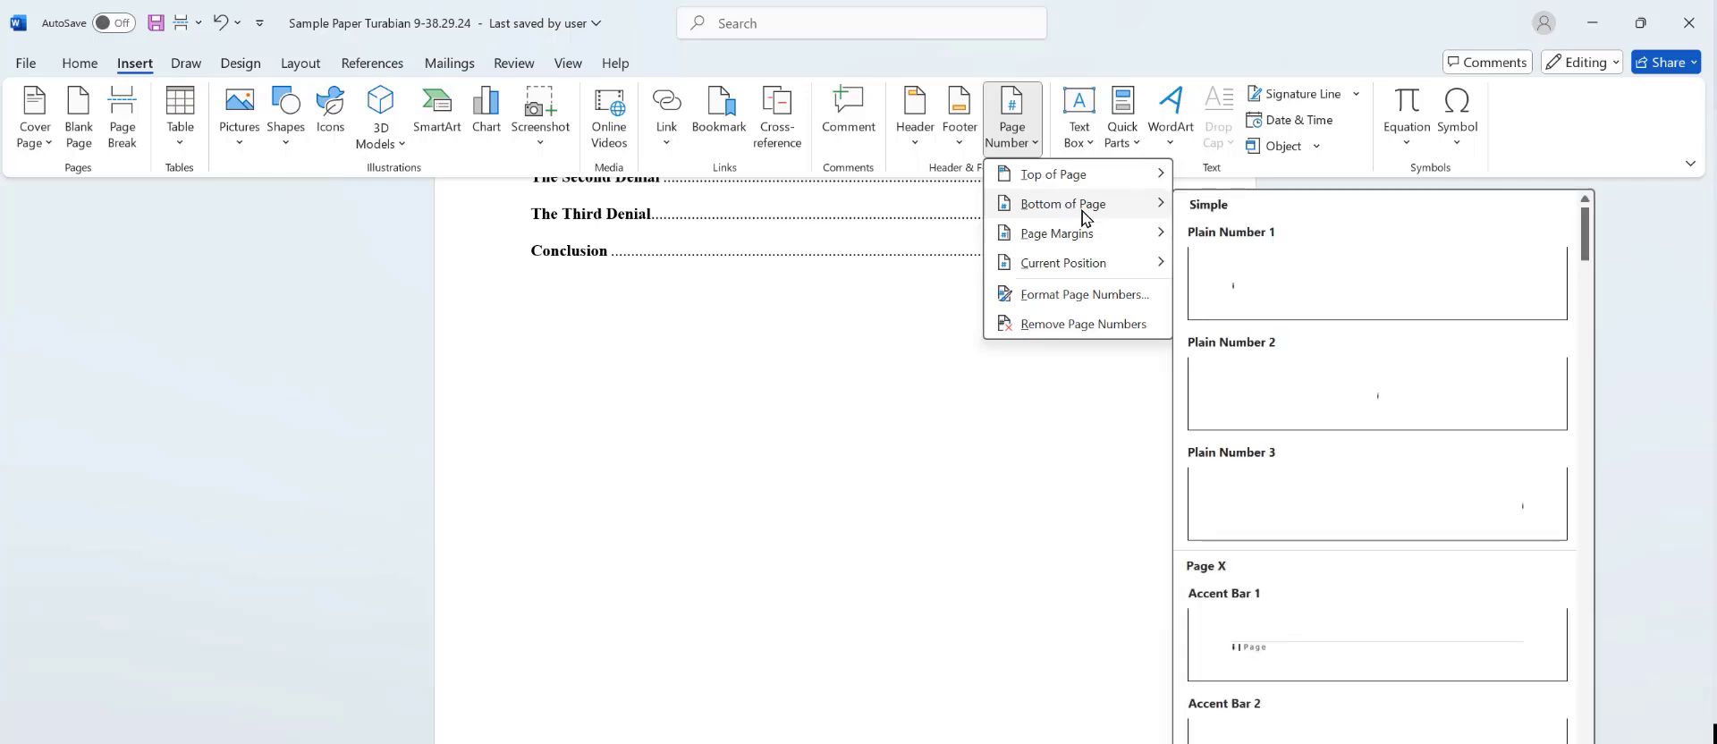
{"action": "left_click", "coordinate": [1280, 402]}
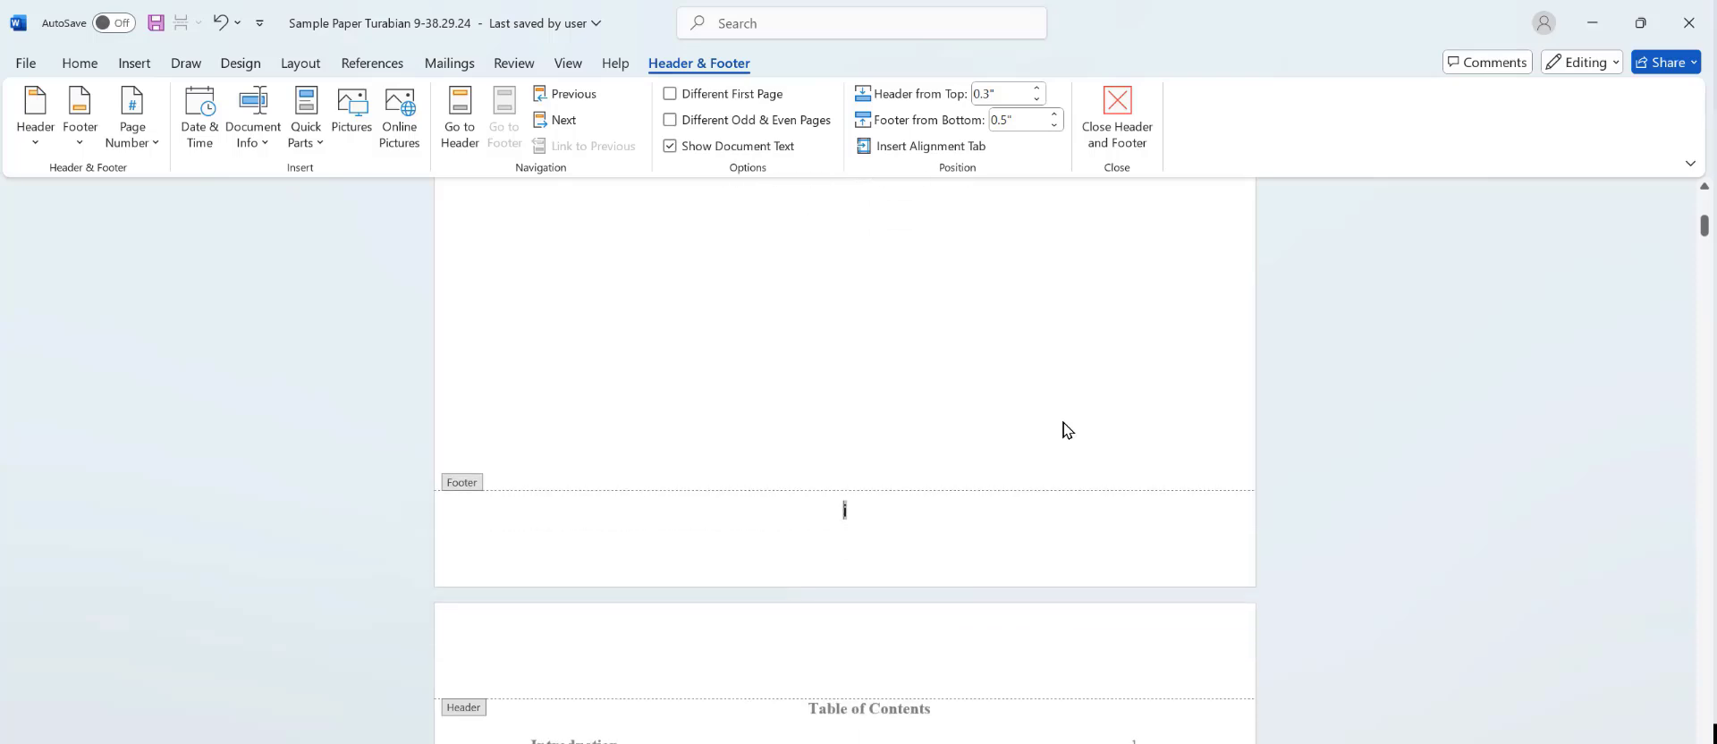
- Turn on Different First Page so the title page footer has no number
{"action": "scroll", "coordinate": [1063, 429], "scroll_direction": "down", "scroll_amount": 3}
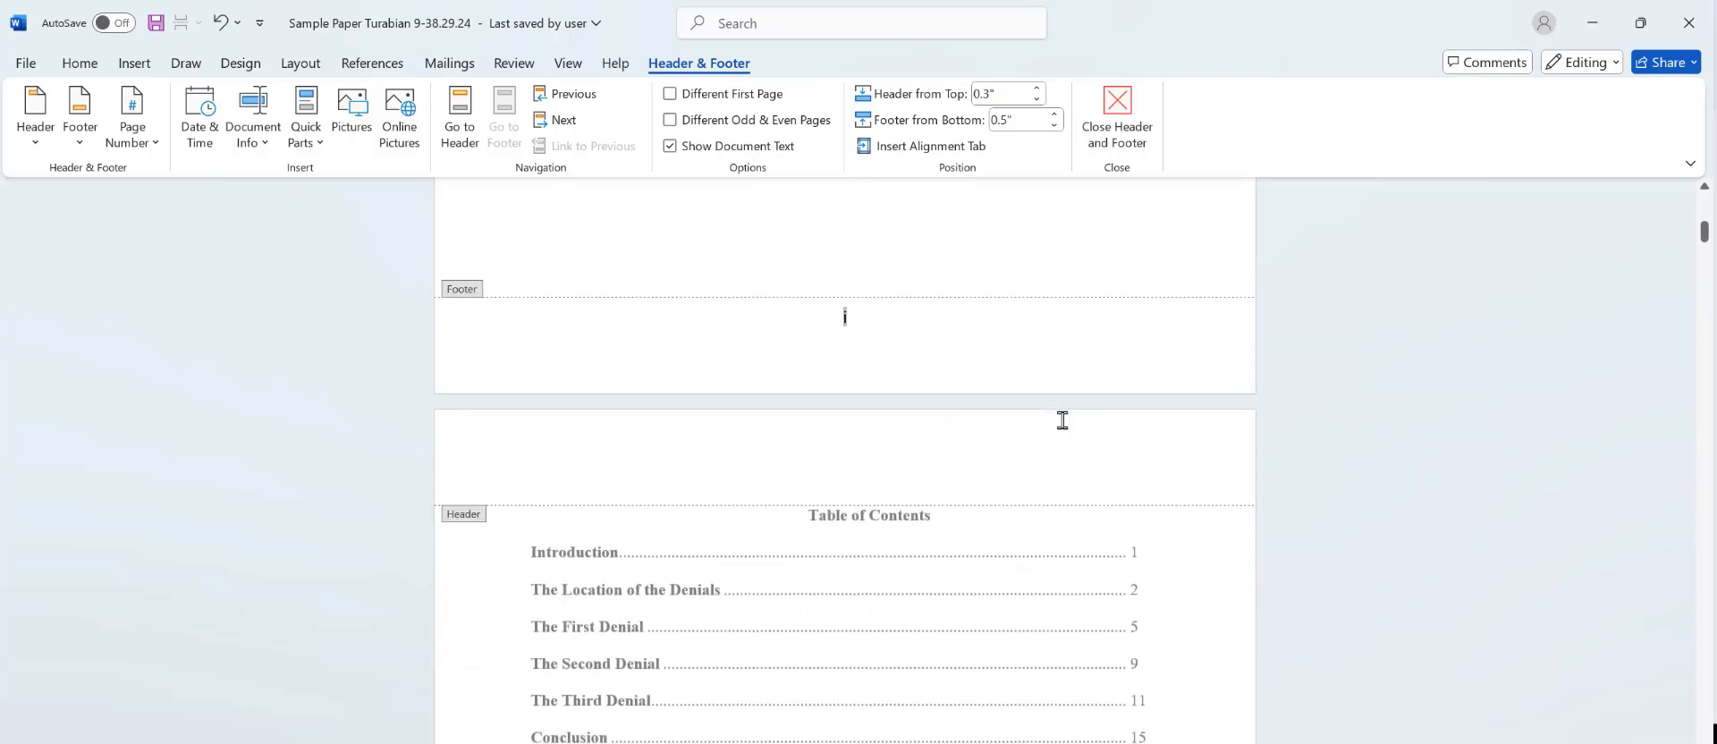
{"action": "scroll", "coordinate": [1063, 420], "scroll_direction": "up", "scroll_amount": 3}
{"action": "scroll", "coordinate": [1063, 423], "scroll_direction": "up", "scroll_amount": 2}
{"action": "scroll", "coordinate": [1064, 424], "scroll_direction": "up", "scroll_amount": 3}
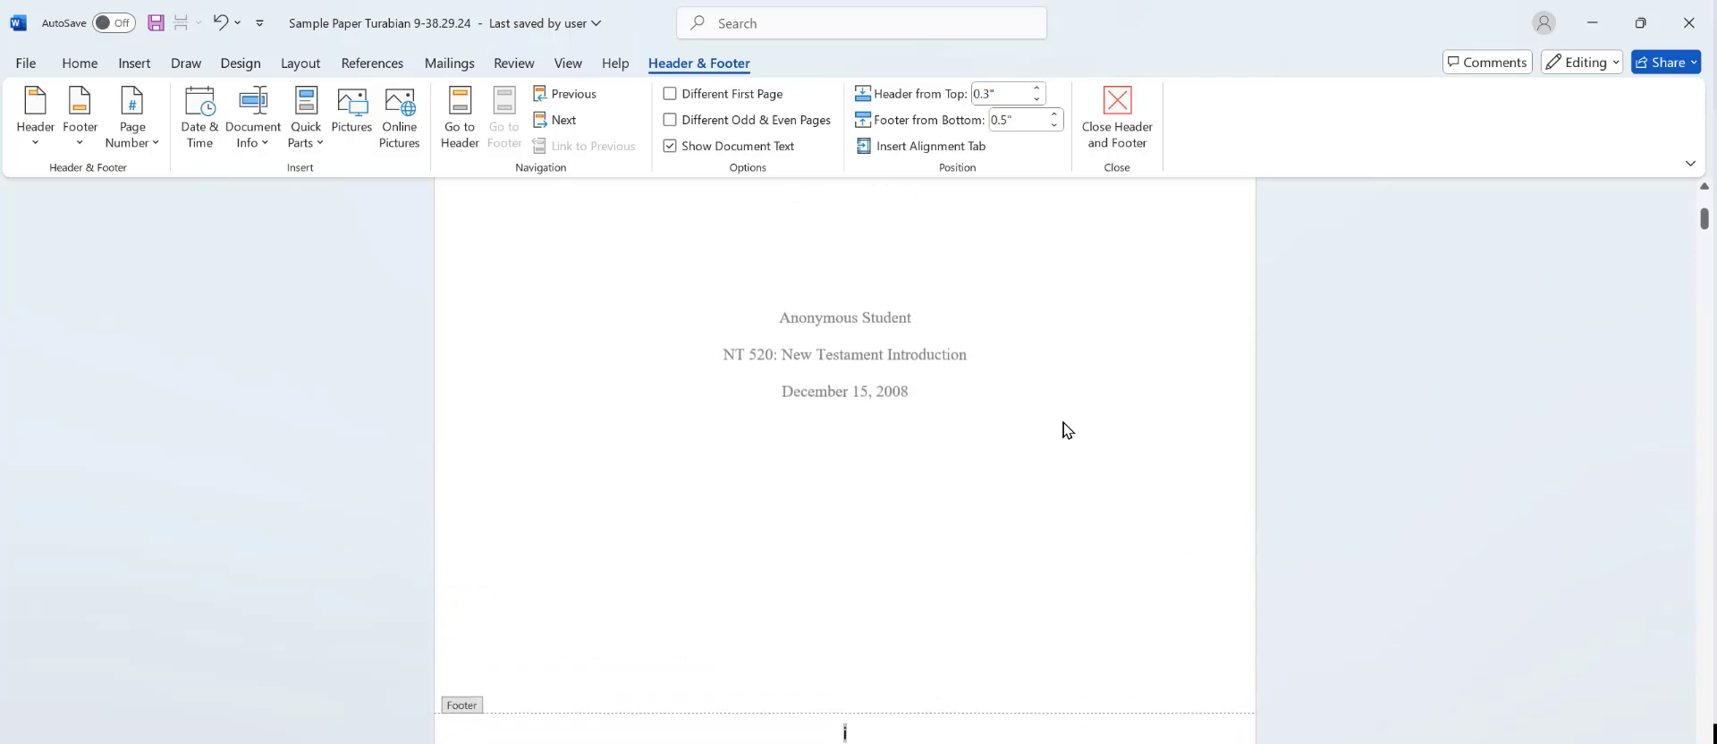
{"action": "scroll", "coordinate": [1063, 429], "scroll_direction": "up", "scroll_amount": 2}
{"action": "scroll", "coordinate": [1062, 430], "scroll_direction": "up", "scroll_amount": 2}
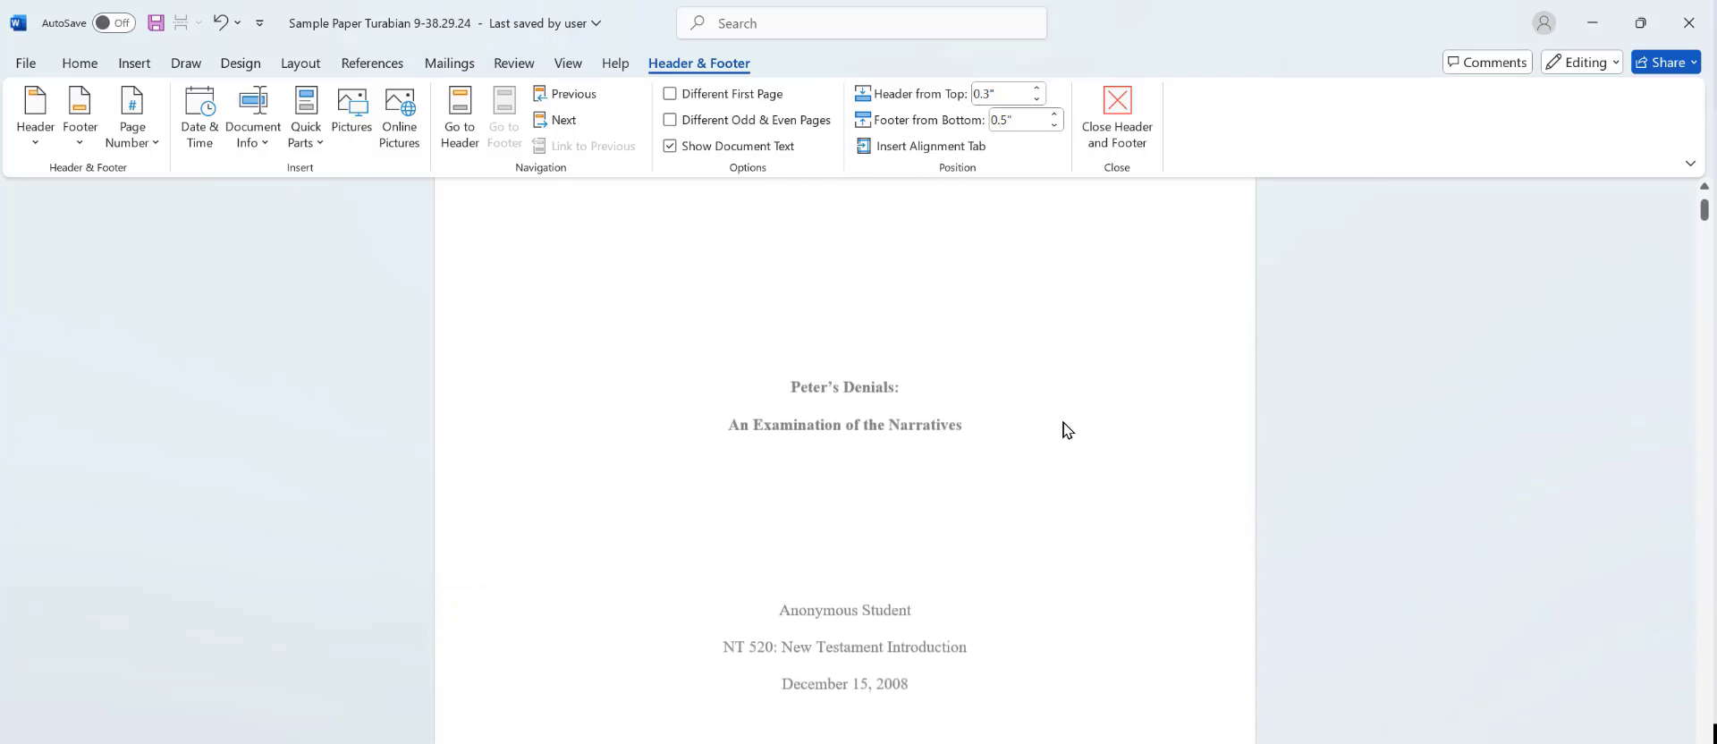
{"action": "scroll", "coordinate": [1063, 429], "scroll_direction": "up", "scroll_amount": 3}
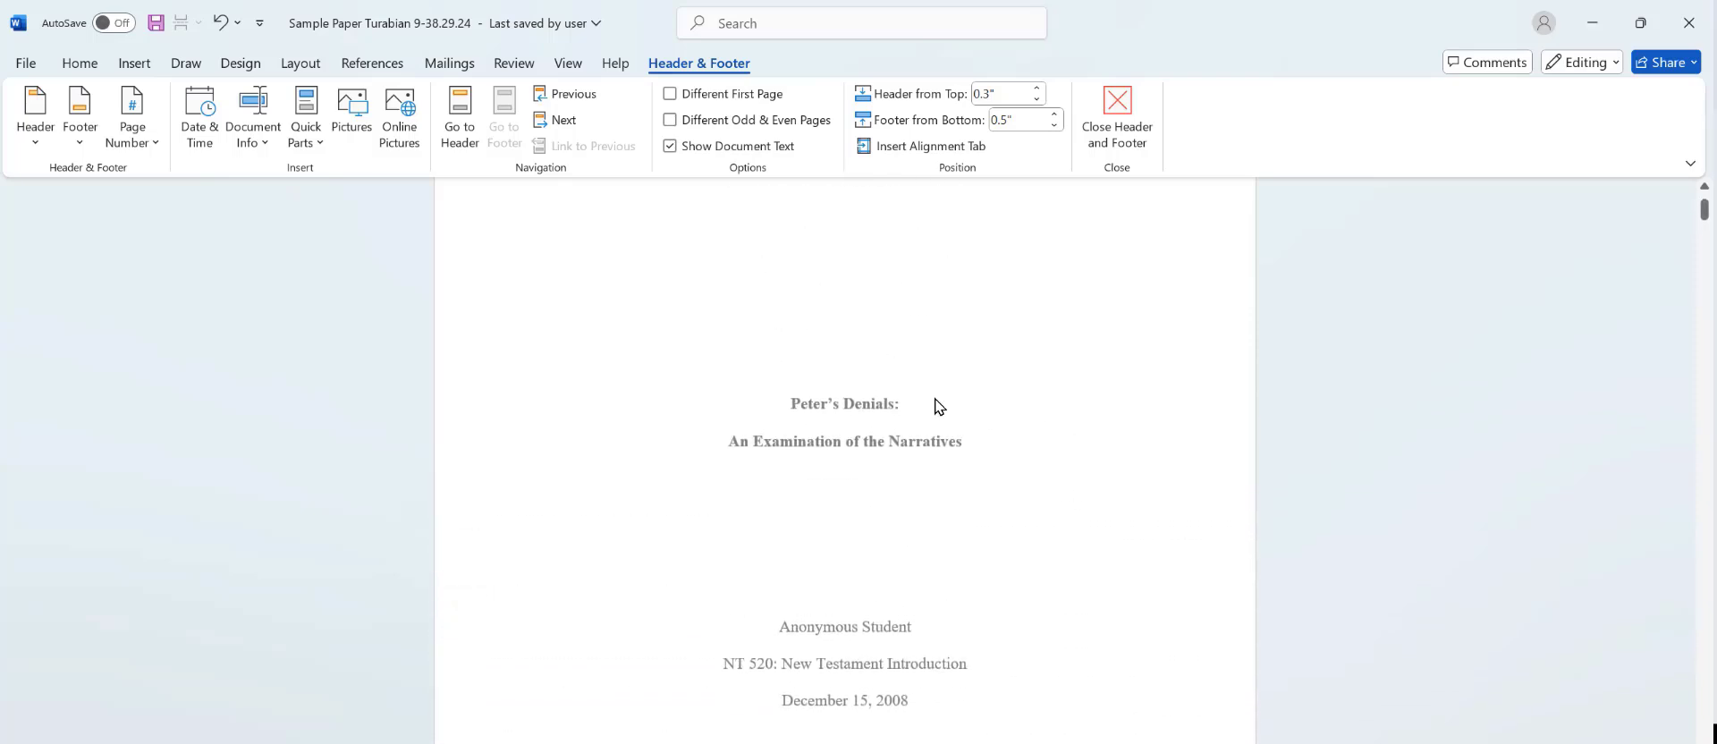
{"action": "left_click", "coordinate": [670, 94]}
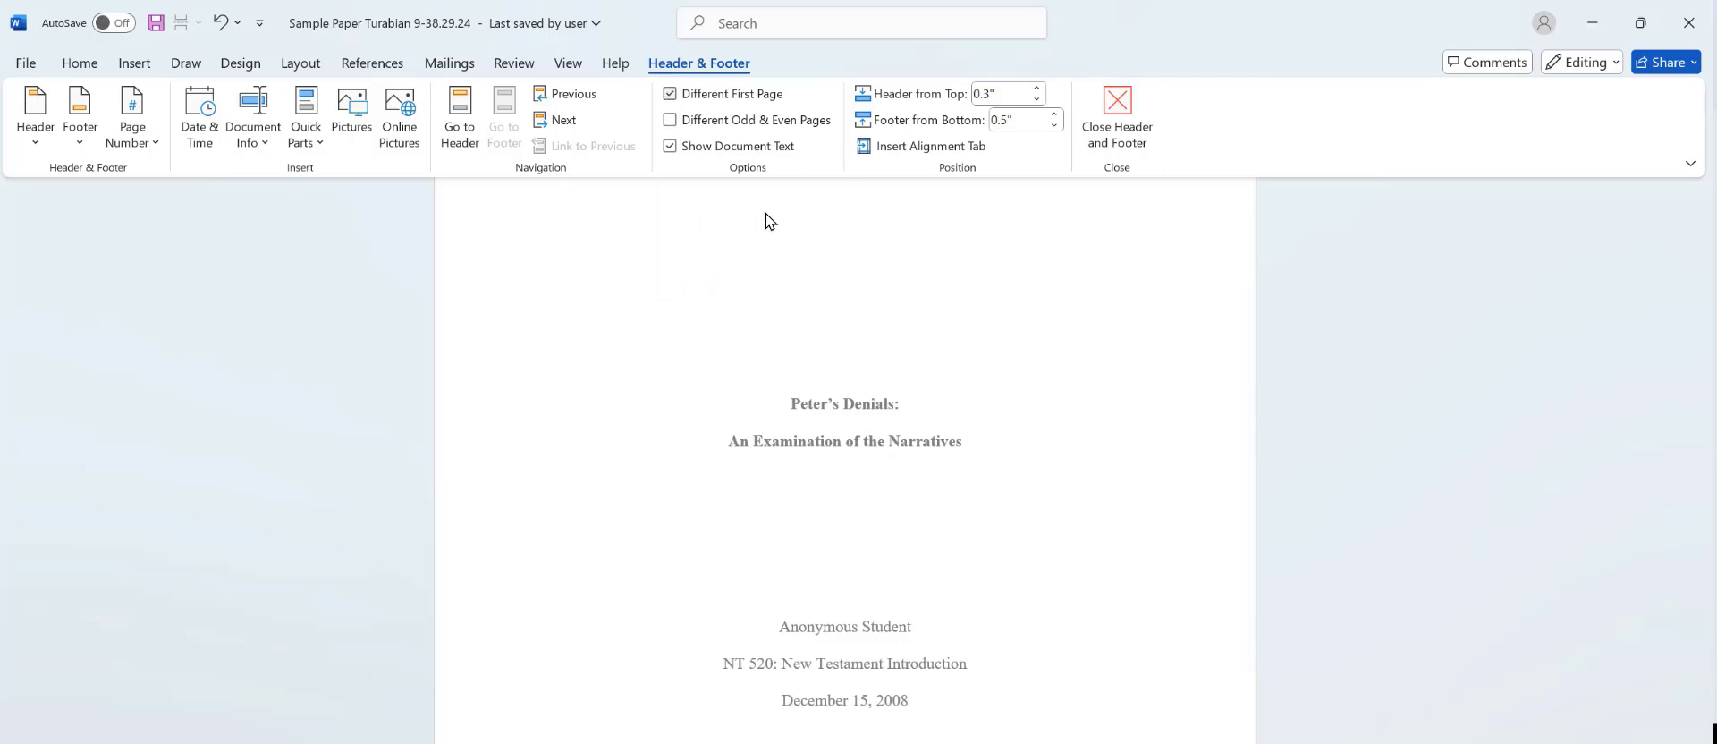
- Check that the Table of Contents page footer now shows ii
{"action": "scroll", "coordinate": [980, 431], "scroll_direction": "down", "scroll_amount": 6}
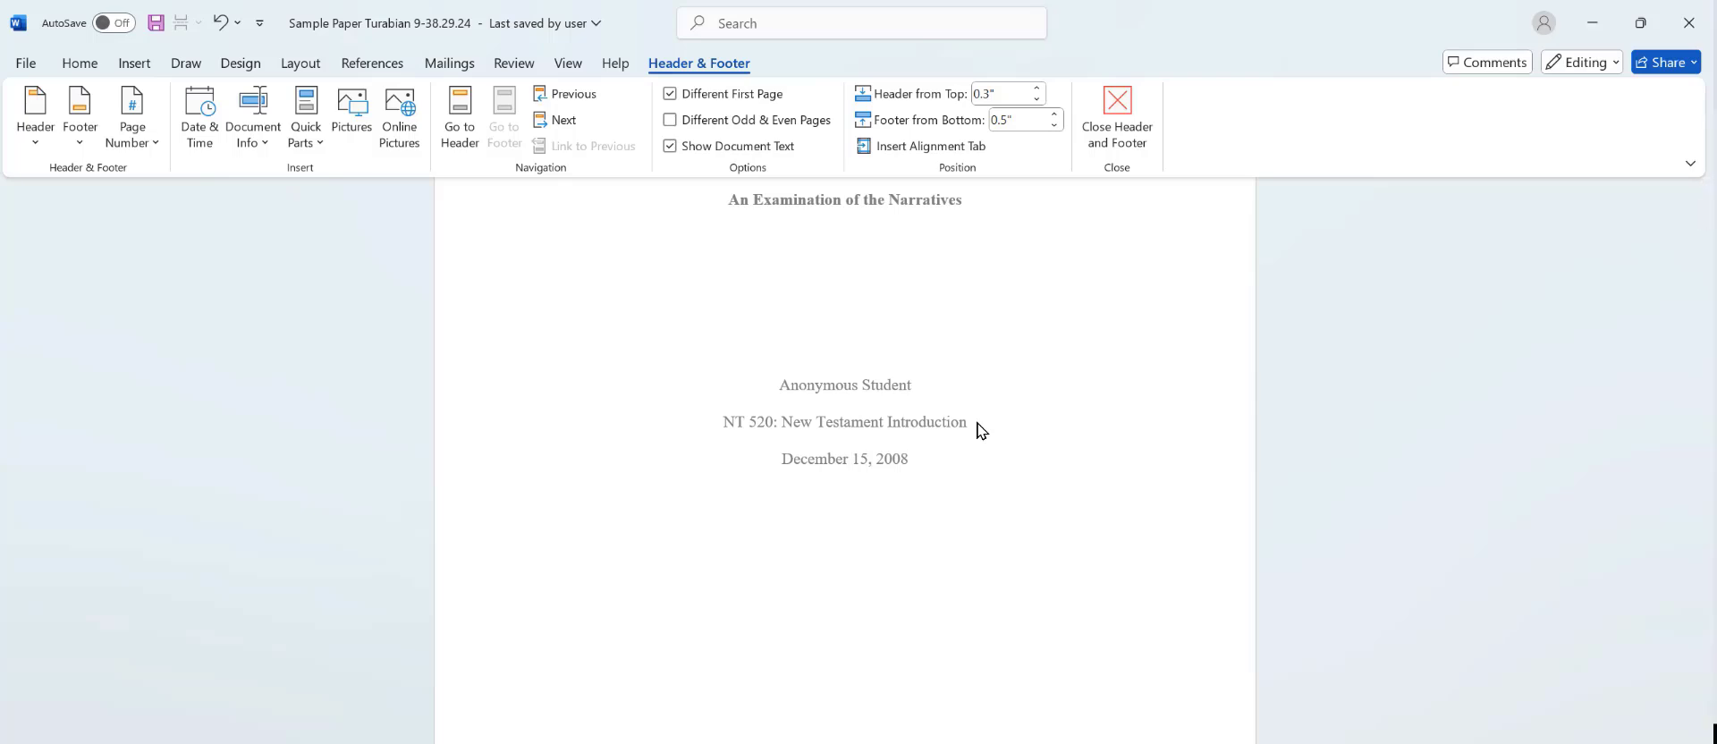
{"action": "scroll", "coordinate": [978, 423], "scroll_direction": "down", "scroll_amount": 5}
{"action": "scroll", "coordinate": [977, 423], "scroll_direction": "down", "scroll_amount": 5}
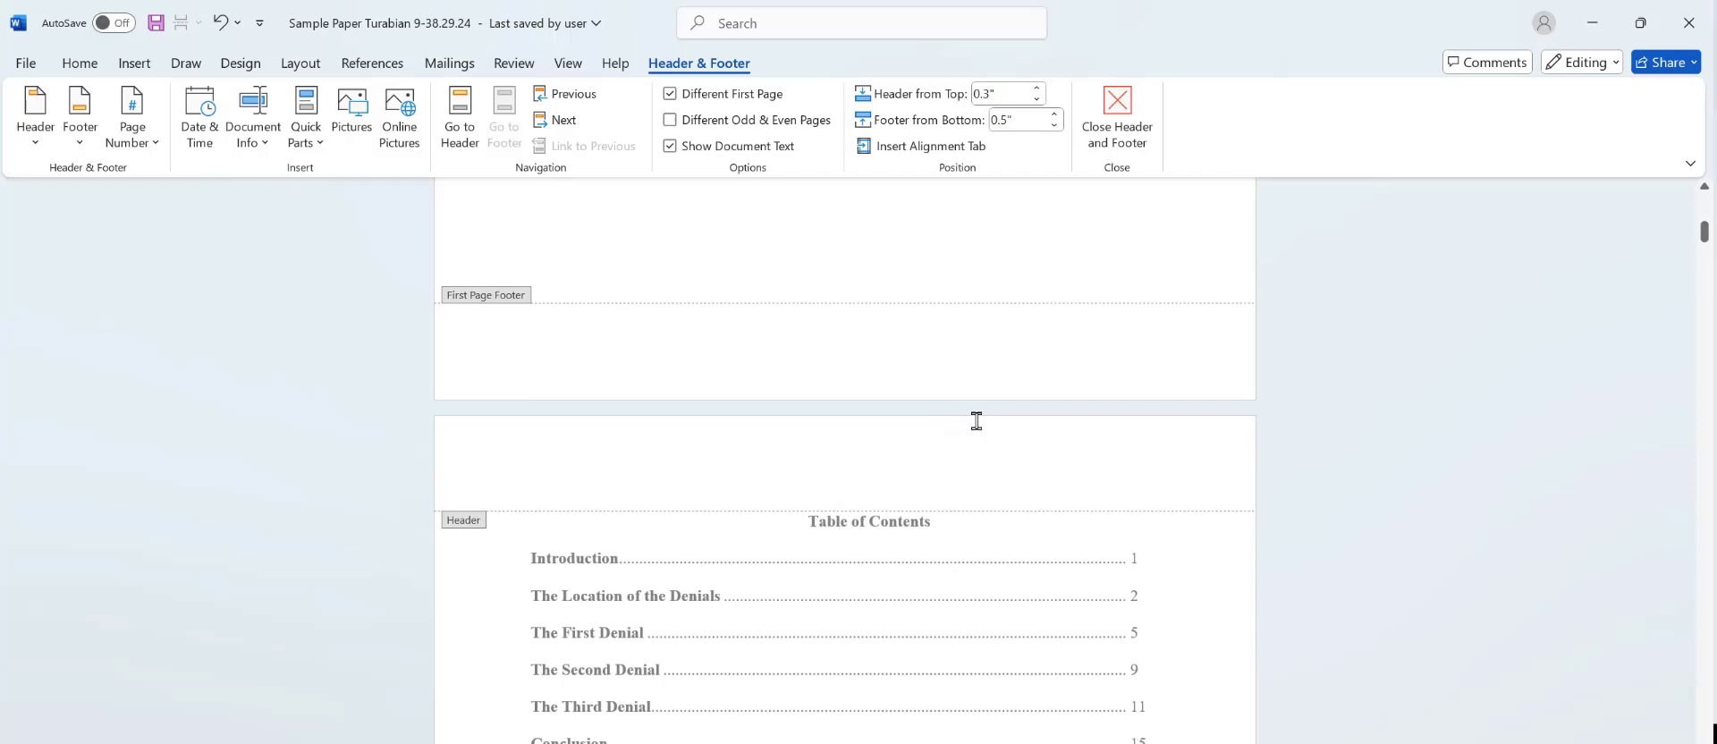
{"action": "scroll", "coordinate": [979, 423], "scroll_direction": "down", "scroll_amount": 5}
{"action": "scroll", "coordinate": [978, 424], "scroll_direction": "down", "scroll_amount": 5}
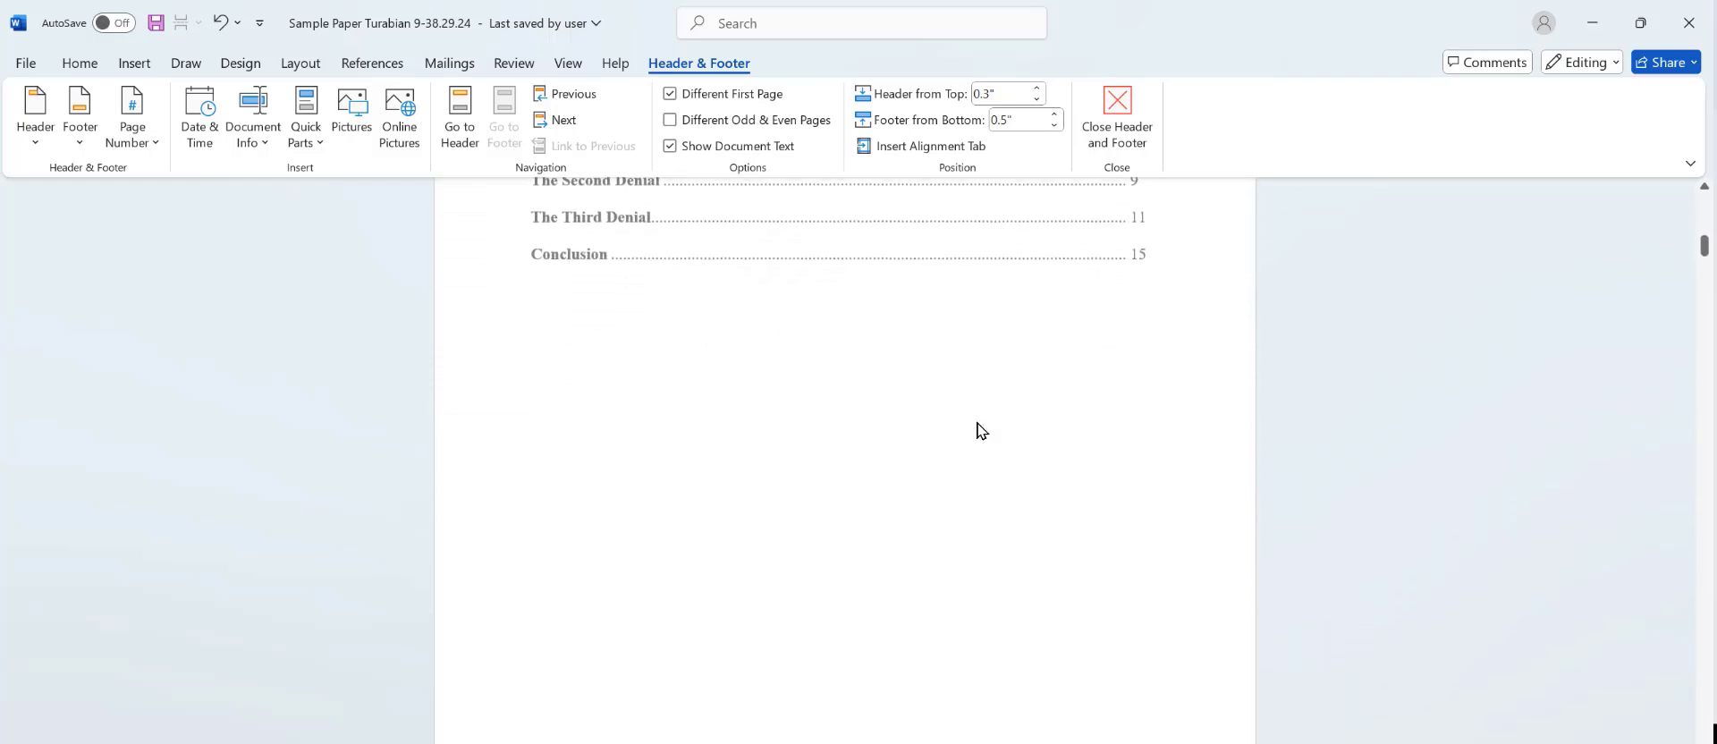
{"action": "scroll", "coordinate": [977, 422], "scroll_direction": "down", "scroll_amount": 1}
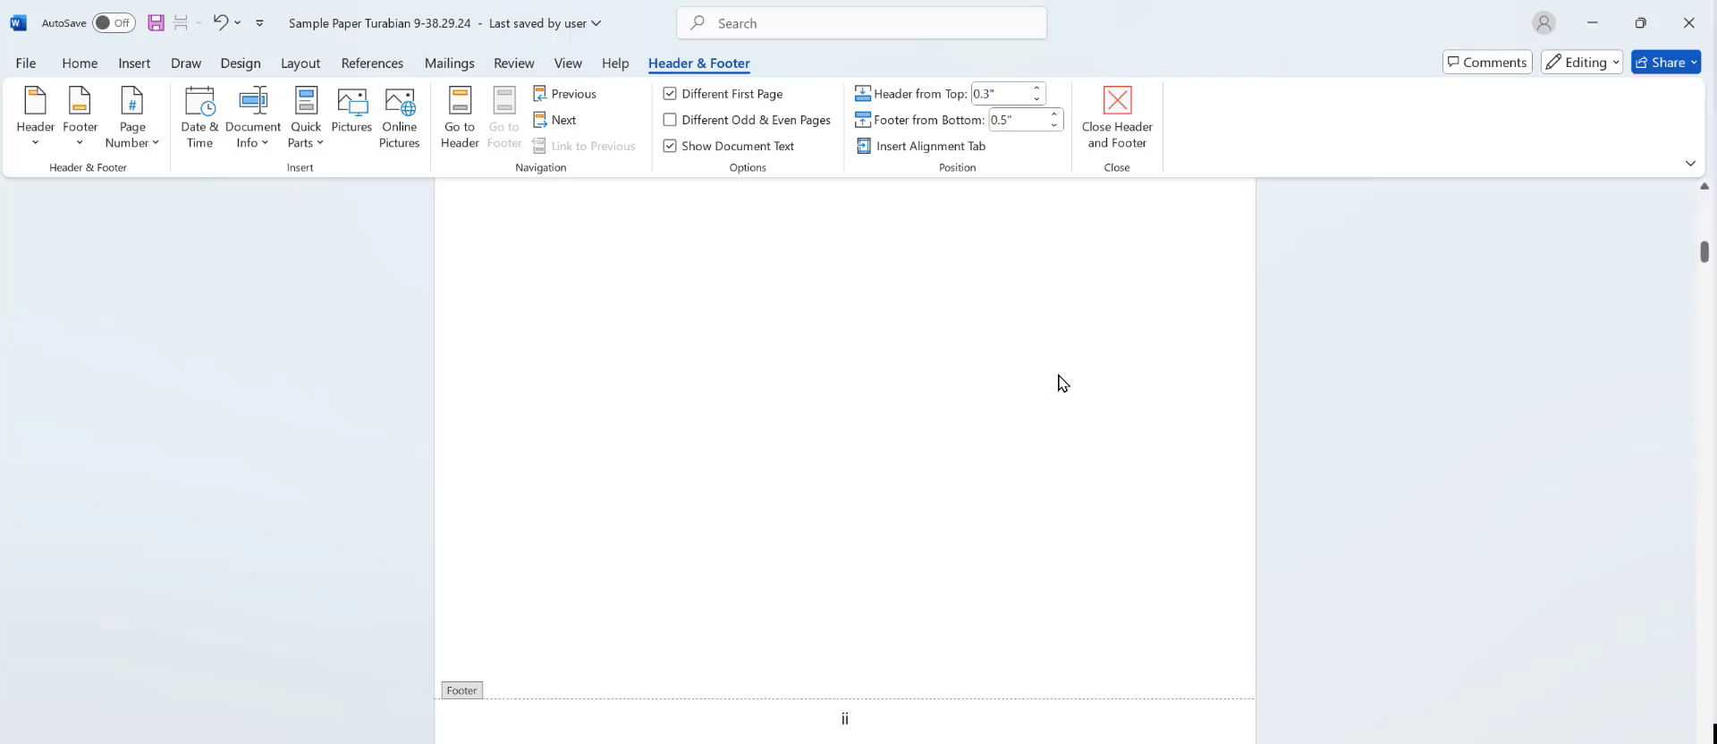
- Close footer editing and move down past the Table of Contents
{"action": "left_click", "coordinate": [1119, 144]}
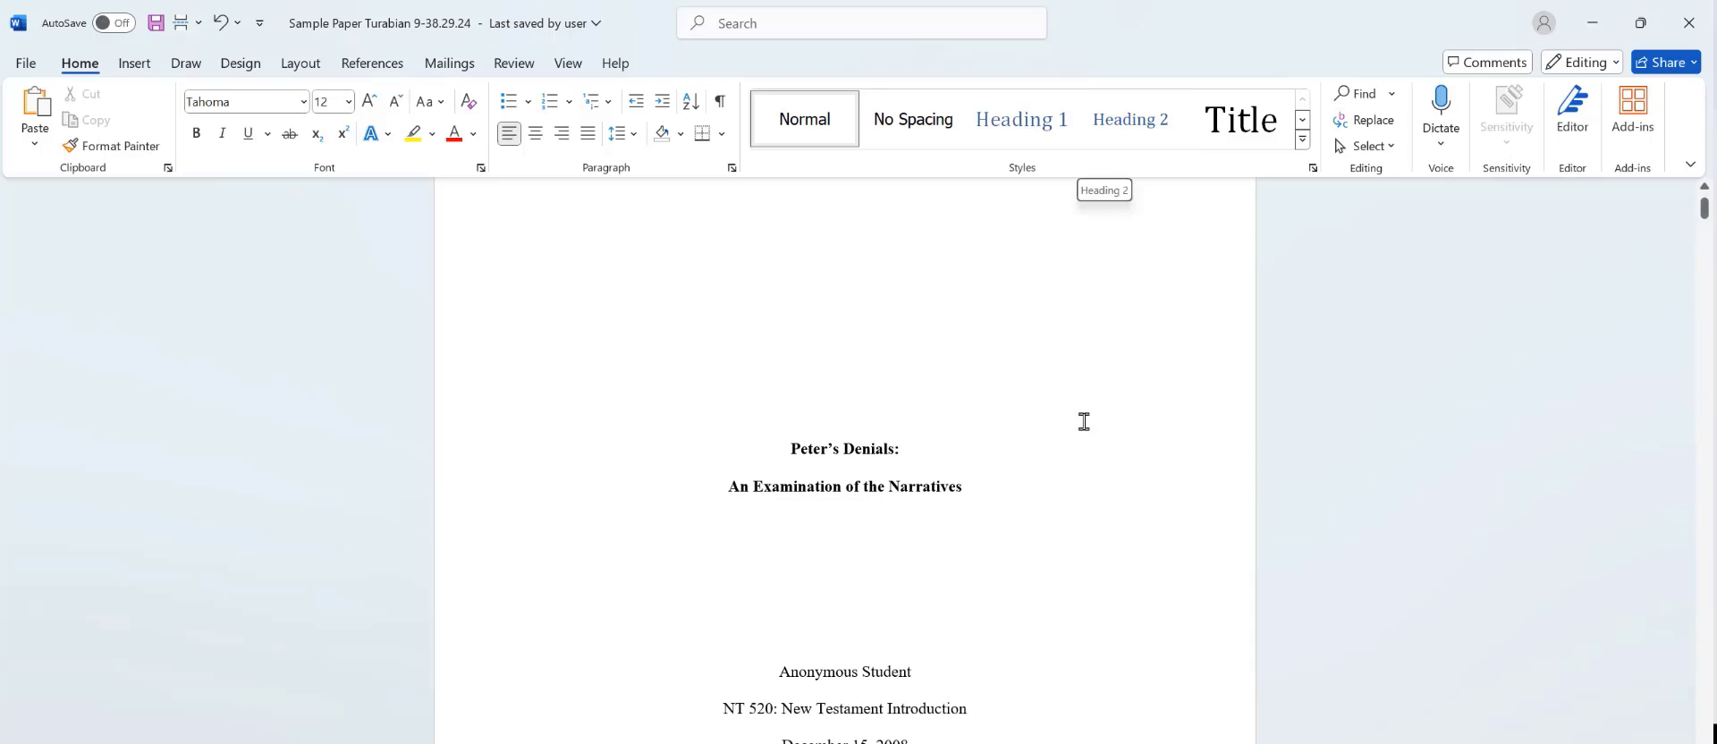
{"action": "scroll", "coordinate": [1084, 421], "scroll_direction": "down", "scroll_amount": 2}
{"action": "scroll", "coordinate": [1083, 422], "scroll_direction": "down", "scroll_amount": 1}
{"action": "scroll", "coordinate": [1084, 421], "scroll_direction": "down", "scroll_amount": 1}
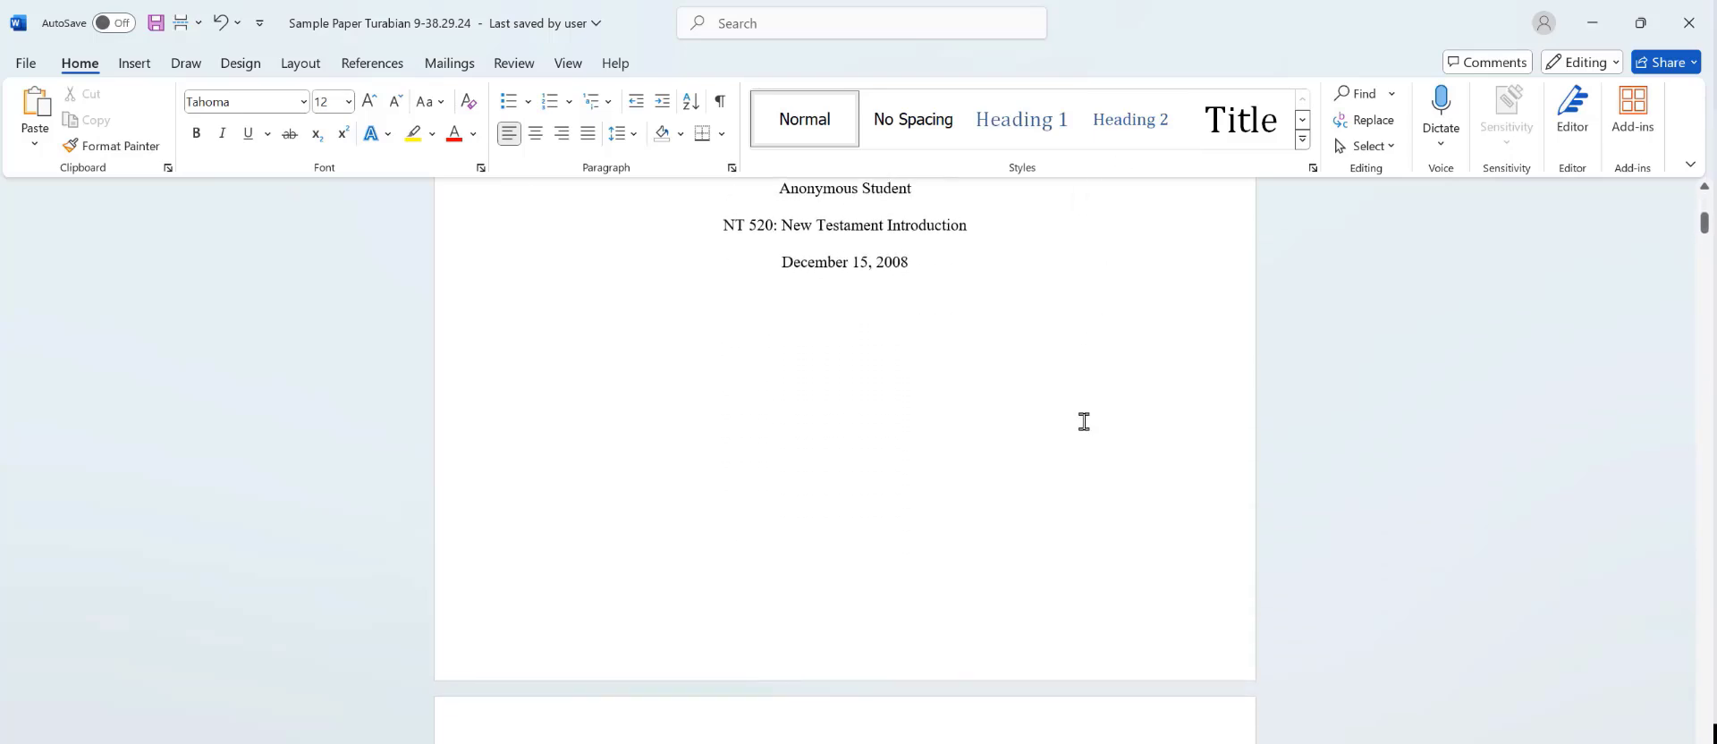
{"action": "scroll", "coordinate": [1084, 422], "scroll_direction": "down", "scroll_amount": 2}
{"action": "scroll", "coordinate": [1084, 422], "scroll_direction": "down", "scroll_amount": 1}
{"action": "scroll", "coordinate": [1085, 422], "scroll_direction": "down", "scroll_amount": 1}
{"action": "scroll", "coordinate": [1084, 421], "scroll_direction": "down", "scroll_amount": 2}
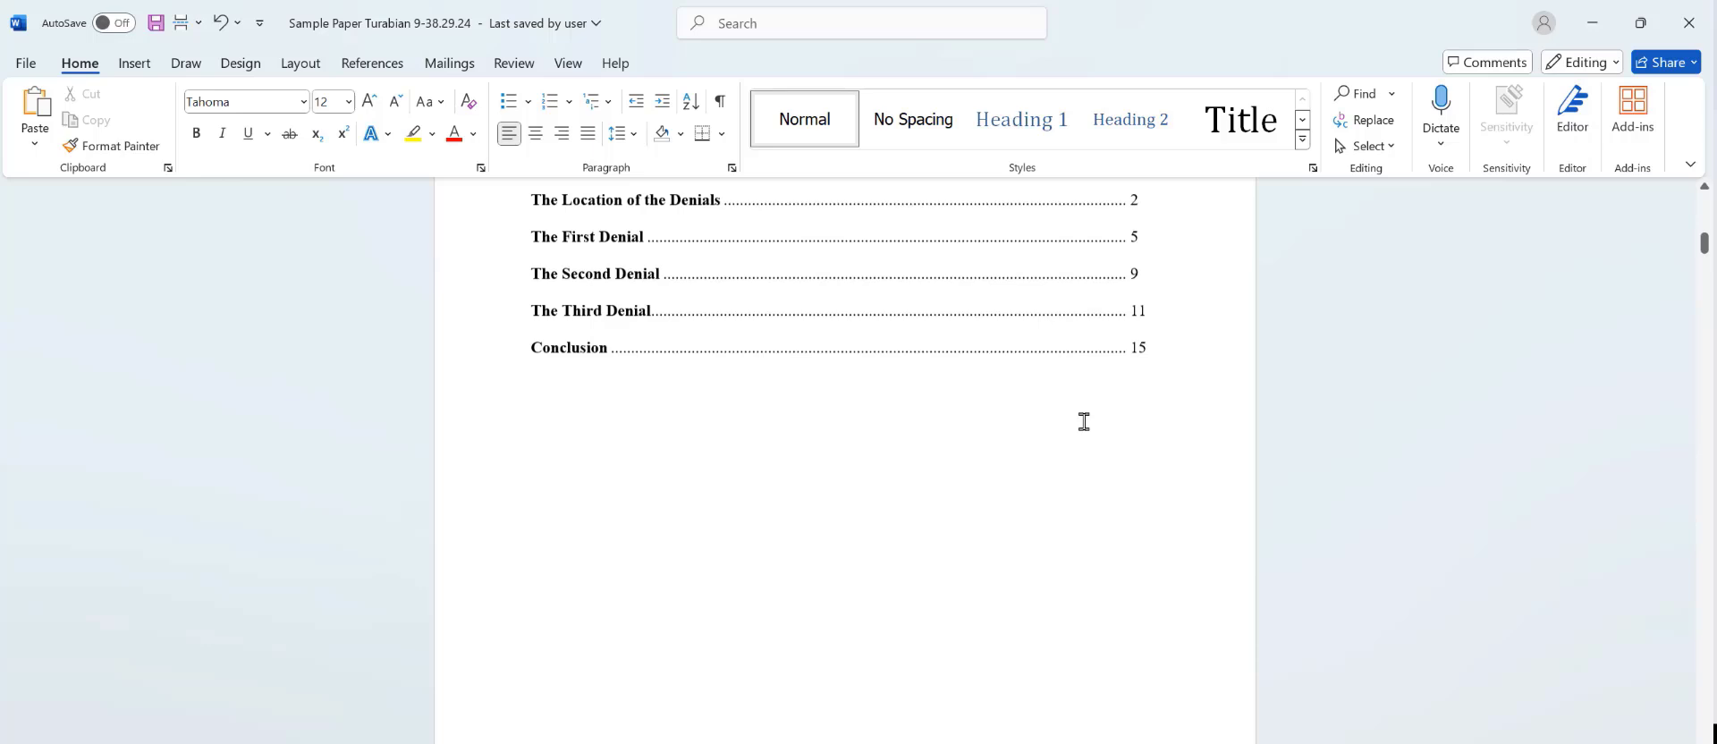
{"action": "scroll", "coordinate": [1085, 422], "scroll_direction": "down", "scroll_amount": 2}
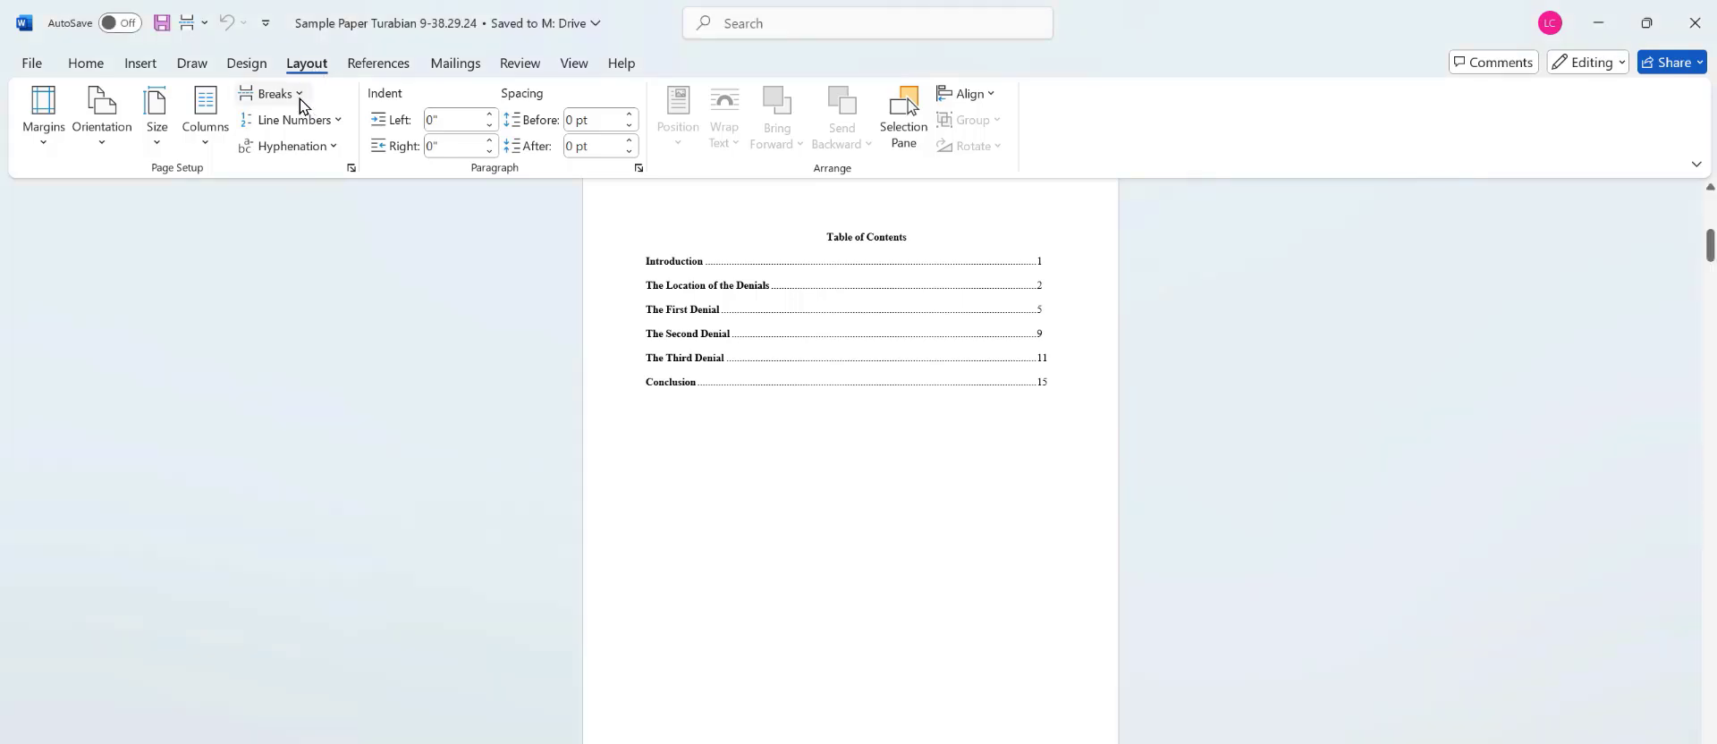
- Insert a continuous section break below the Table of Contents entries
{"action": "left_click", "coordinate": [300, 97]}
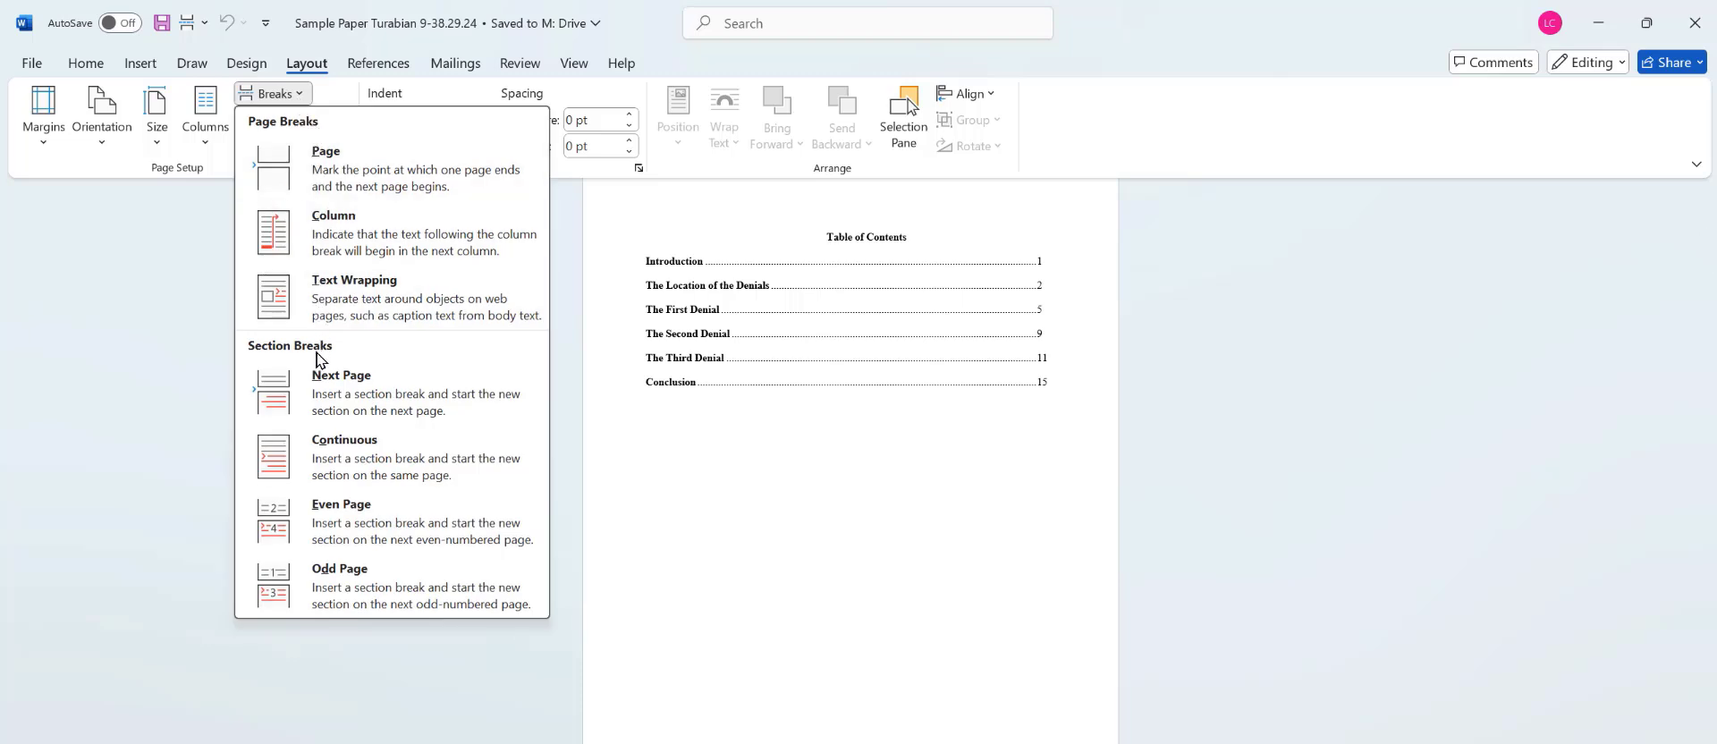
{"action": "left_click", "coordinate": [324, 457]}
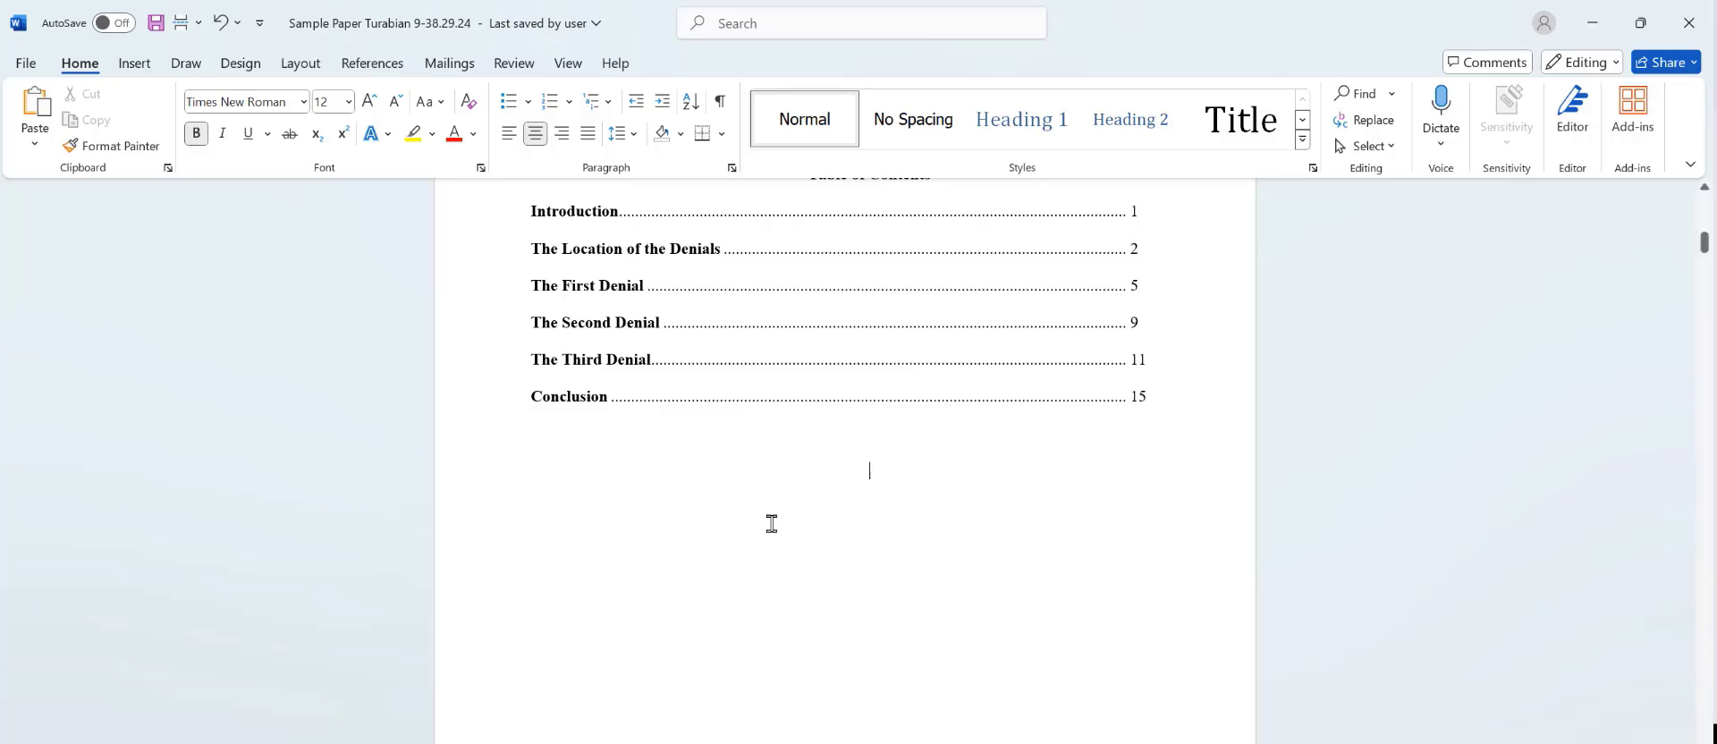
- Set the Introduction section's page numbers to Arabic 1, 2, 3, starting at 0
{"action": "scroll", "coordinate": [771, 527], "scroll_direction": "down", "scroll_amount": 2}
{"action": "scroll", "coordinate": [771, 526], "scroll_direction": "down", "scroll_amount": 3}
{"action": "scroll", "coordinate": [772, 526], "scroll_direction": "down", "scroll_amount": 3}
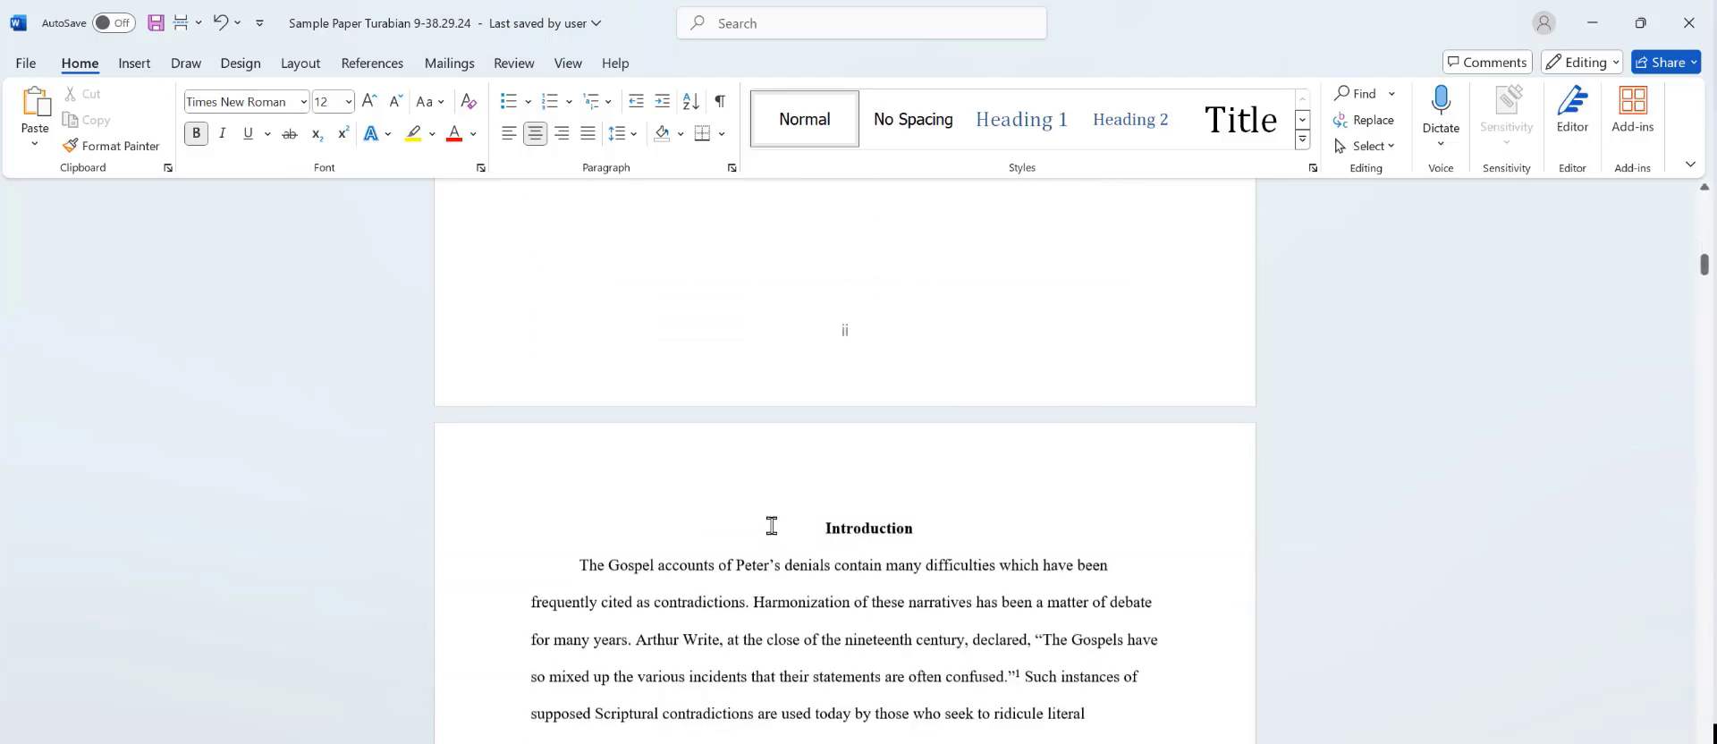
{"action": "scroll", "coordinate": [771, 526], "scroll_direction": "down", "scroll_amount": 3}
{"action": "scroll", "coordinate": [771, 526], "scroll_direction": "down", "scroll_amount": 1}
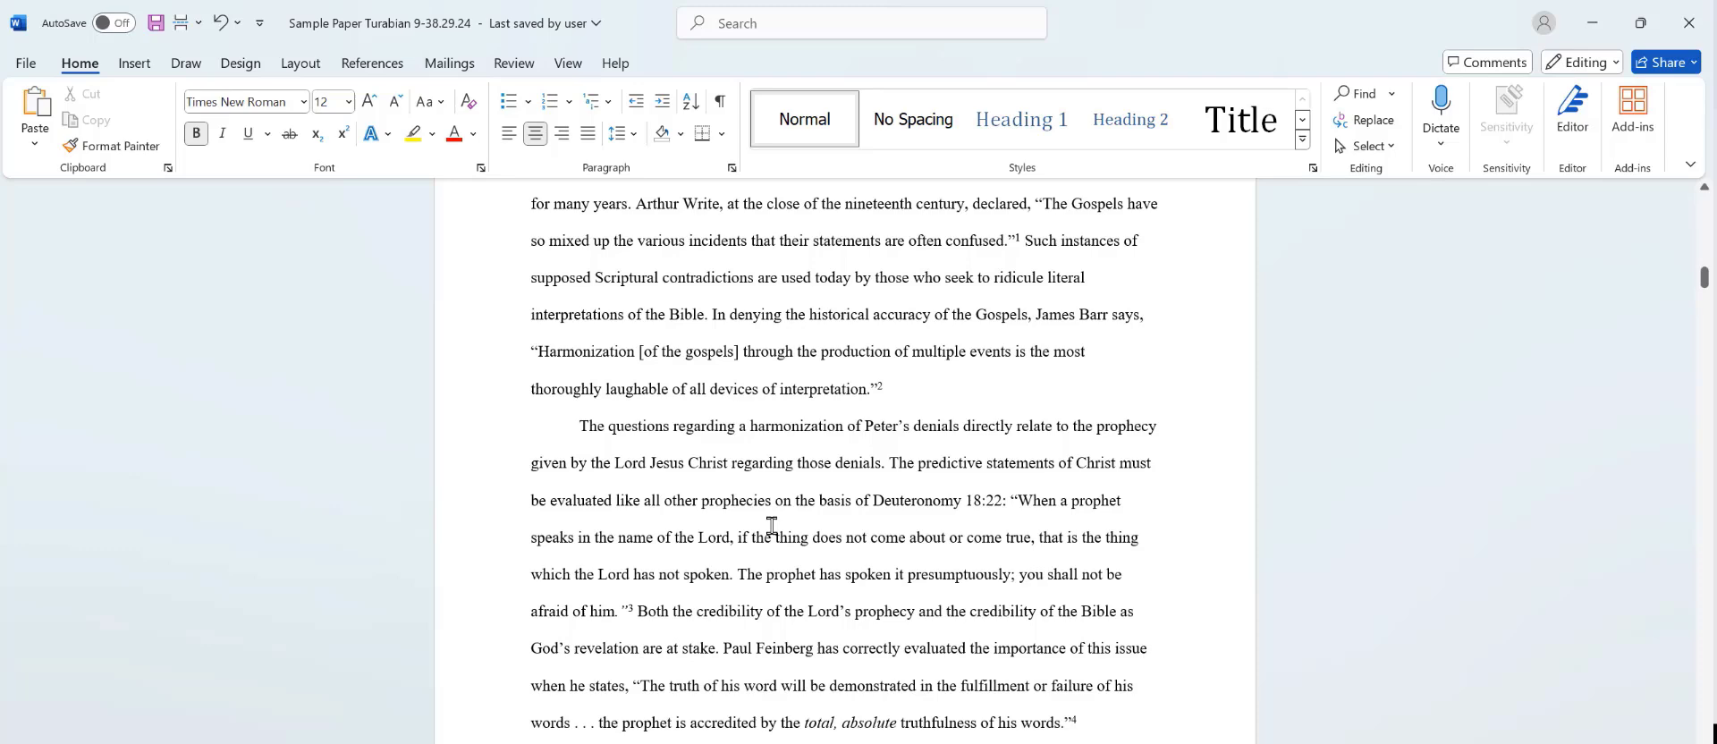
{"action": "left_click", "coordinate": [136, 74]}
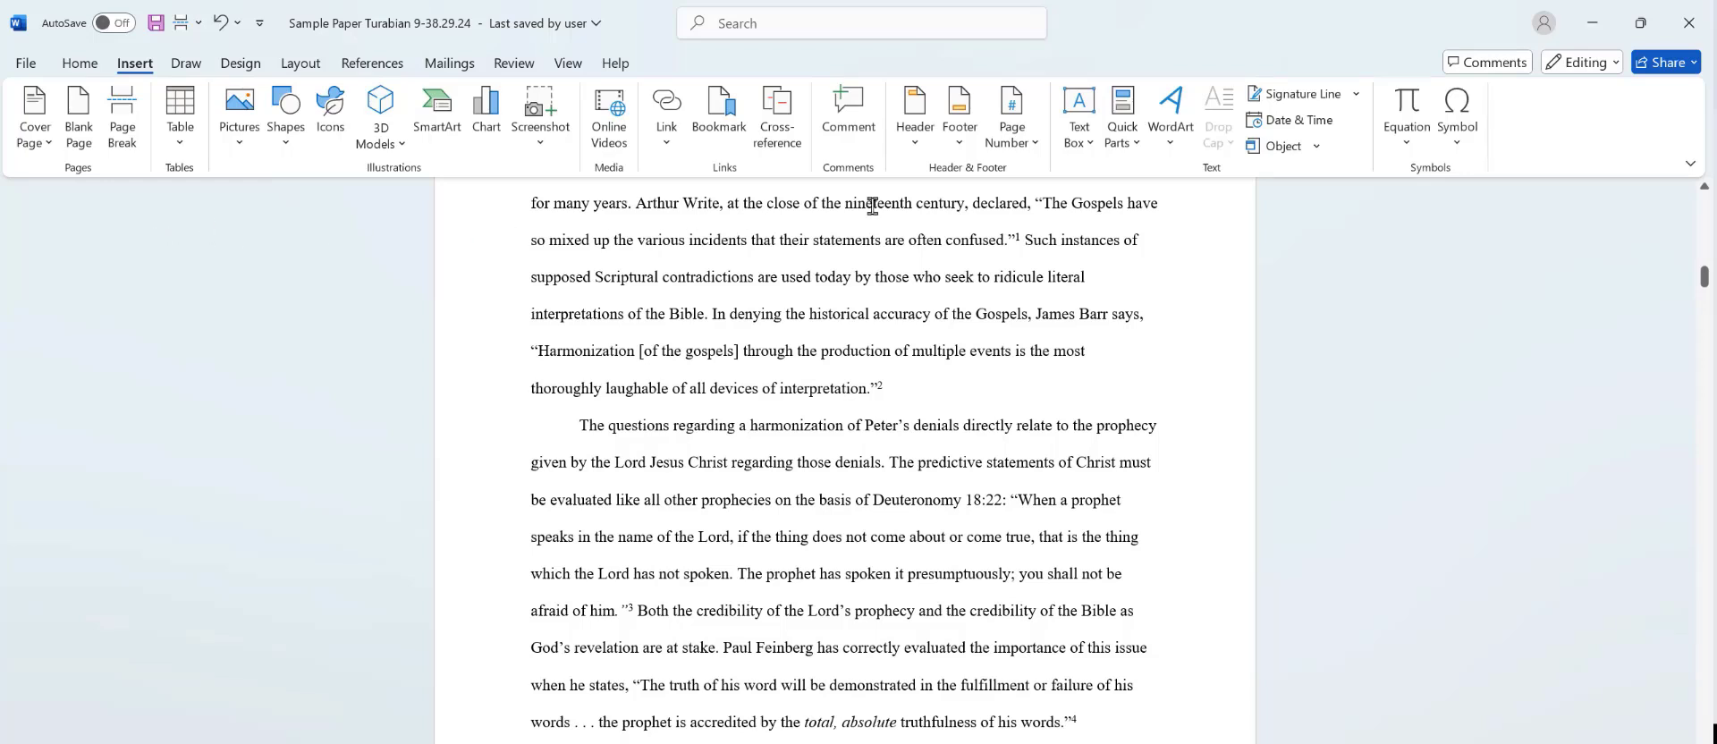
{"action": "left_click", "coordinate": [1032, 147]}
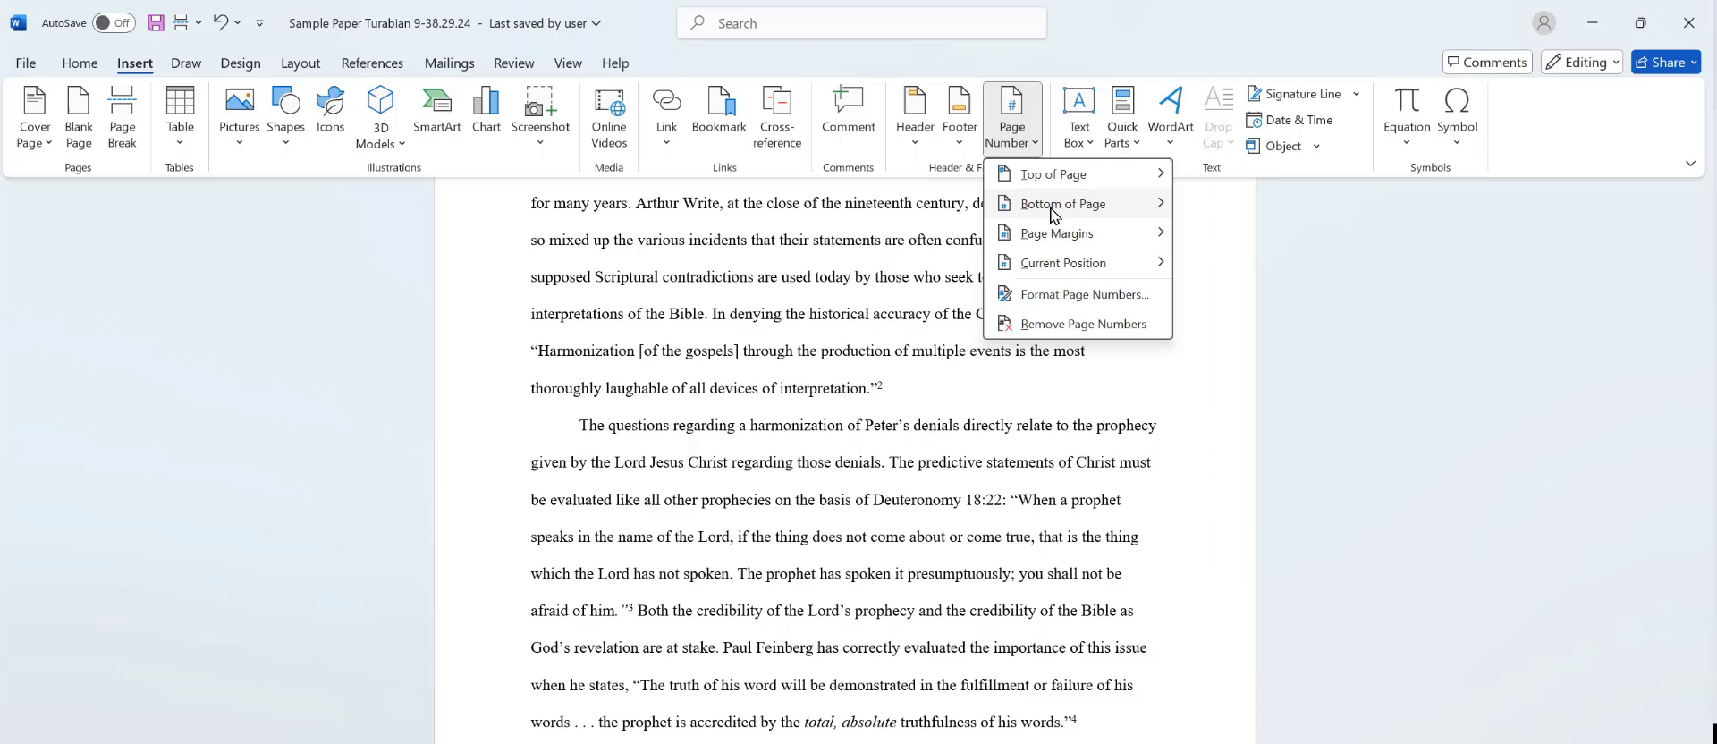
{"action": "left_click", "coordinate": [1066, 302]}
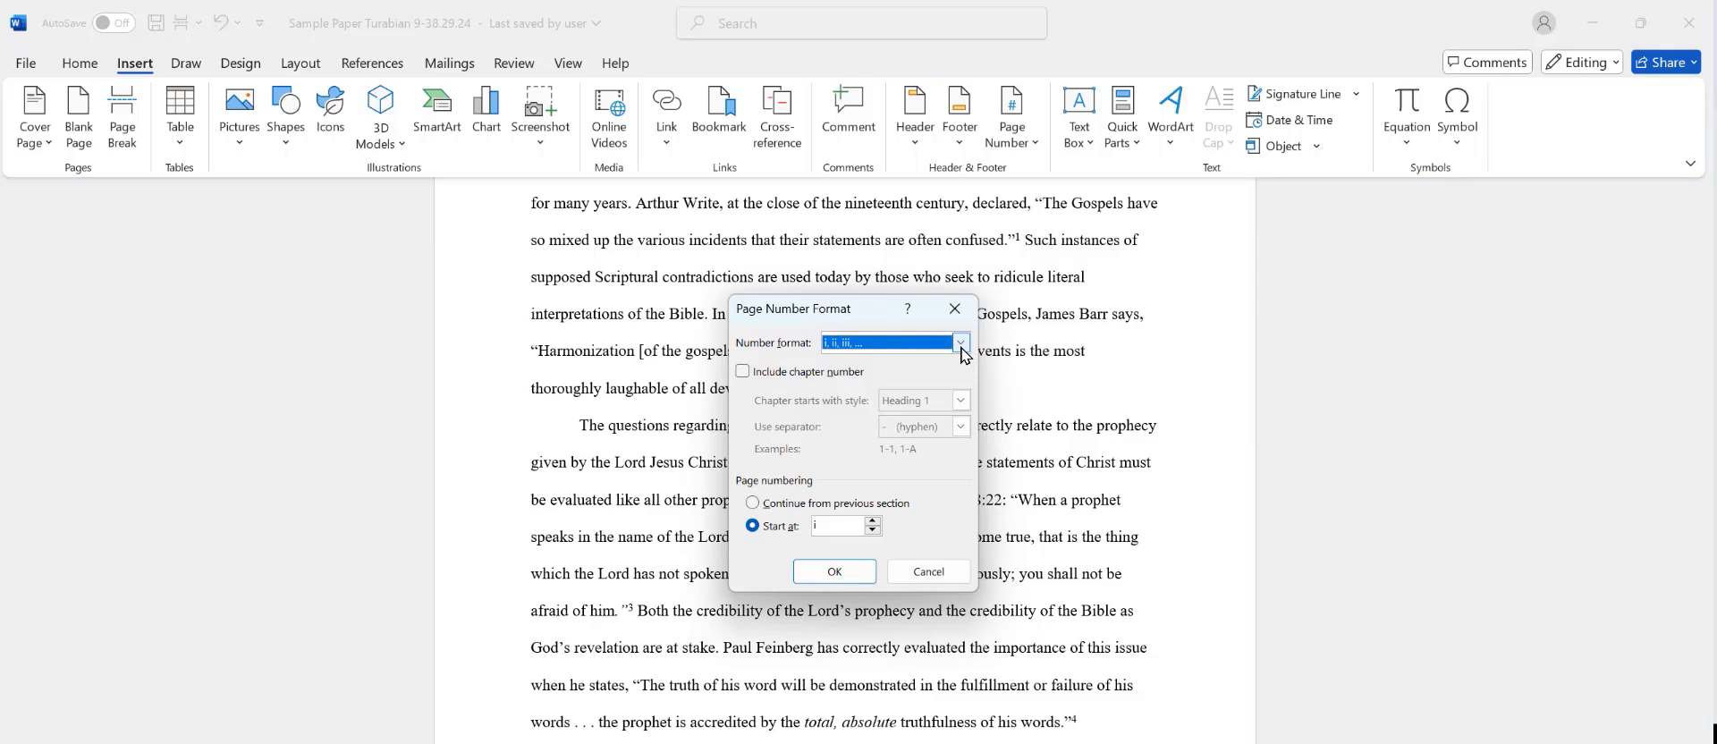
{"action": "left_click", "coordinate": [960, 343]}
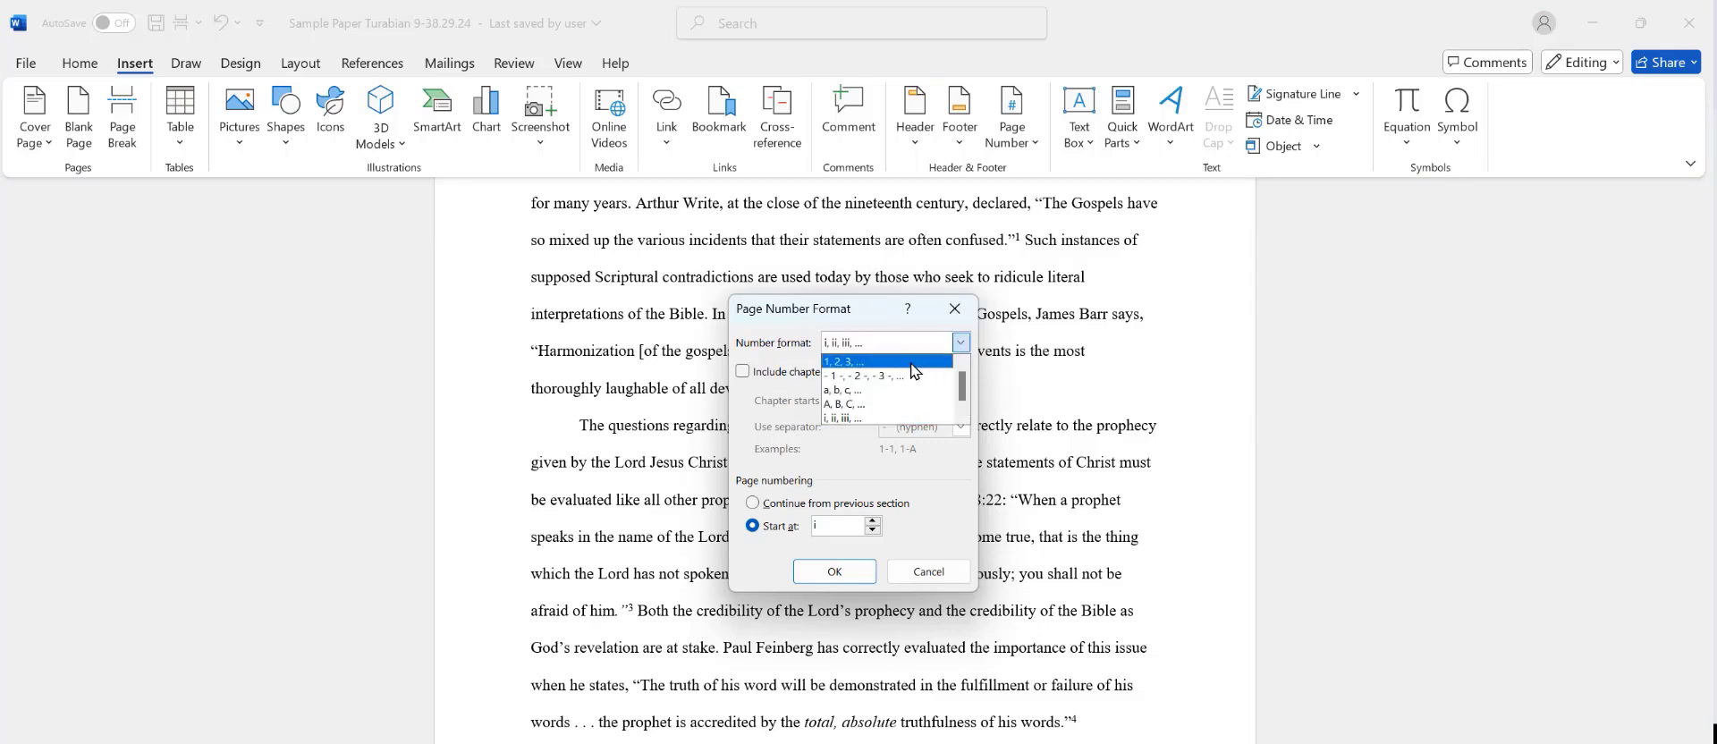
{"action": "left_click", "coordinate": [869, 363]}
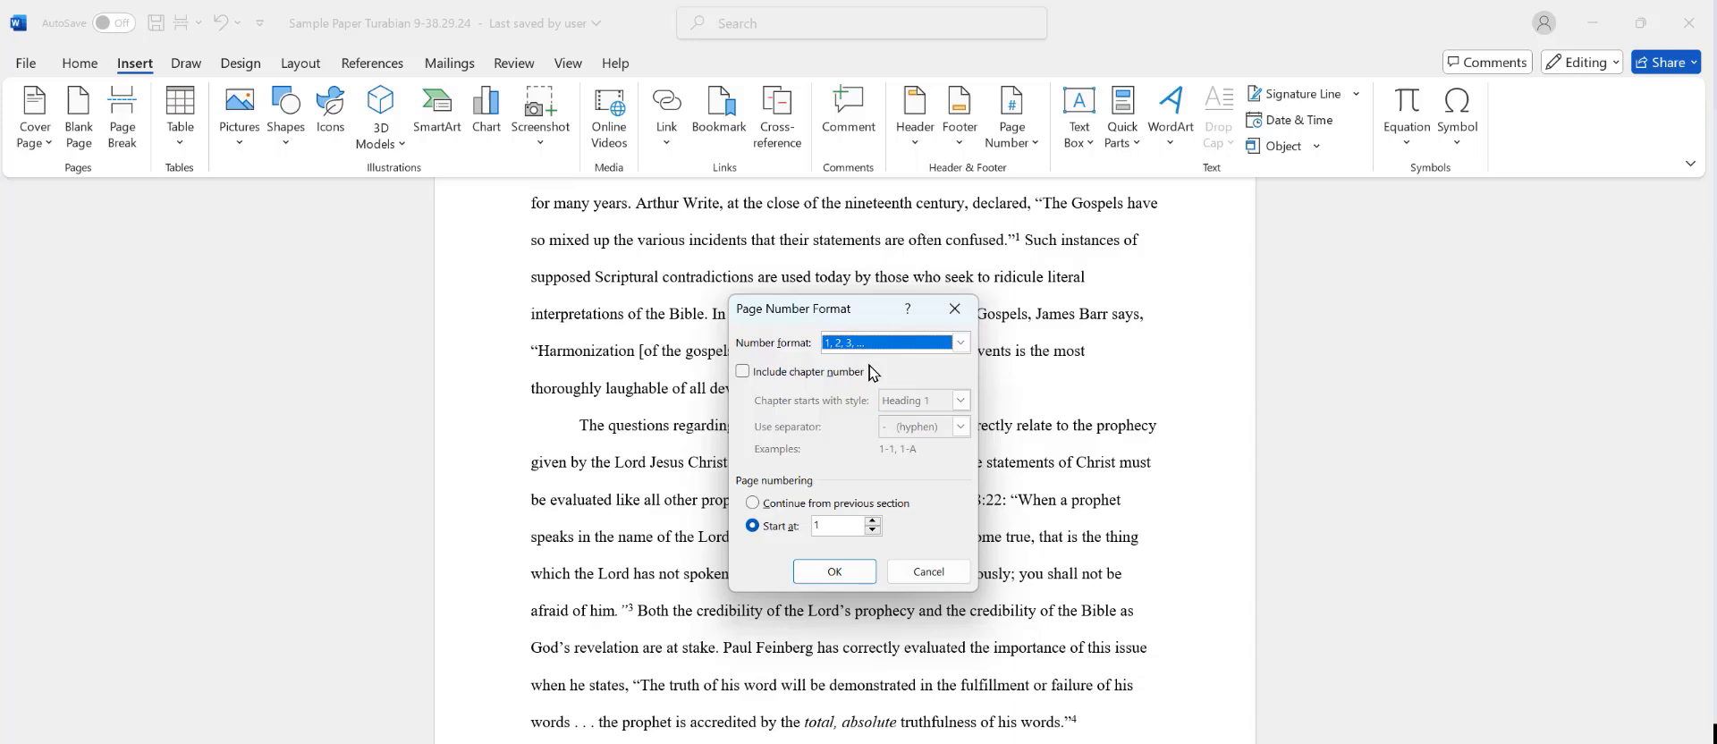
{"action": "left_click", "coordinate": [872, 530]}
{"action": "left_click", "coordinate": [859, 581]}
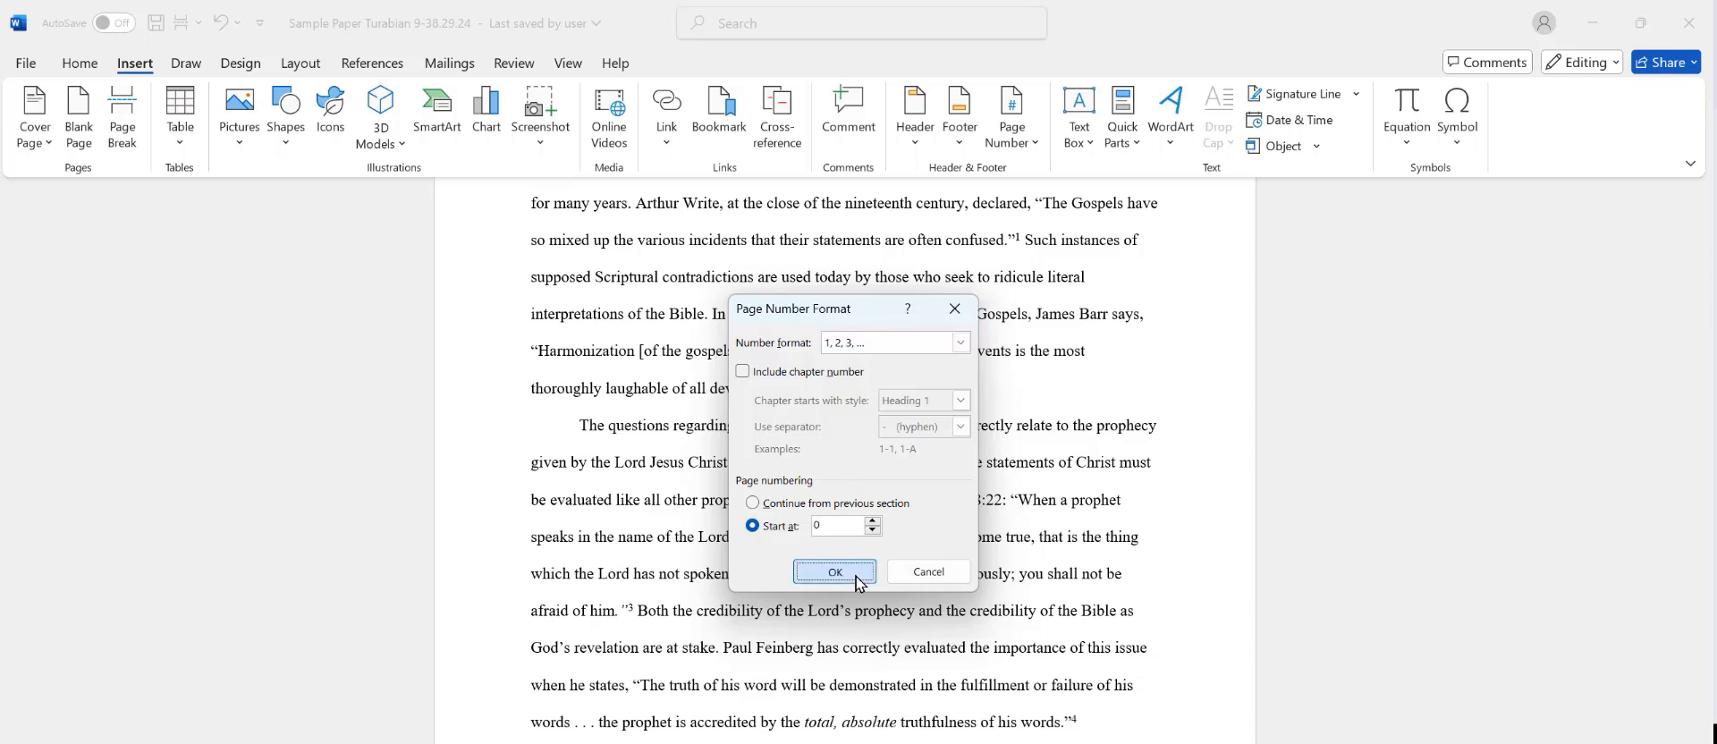
- Add a Plain Number 2 centred page number to the Introduction section's footer
{"action": "scroll", "coordinate": [883, 558], "scroll_direction": "down", "scroll_amount": 2}
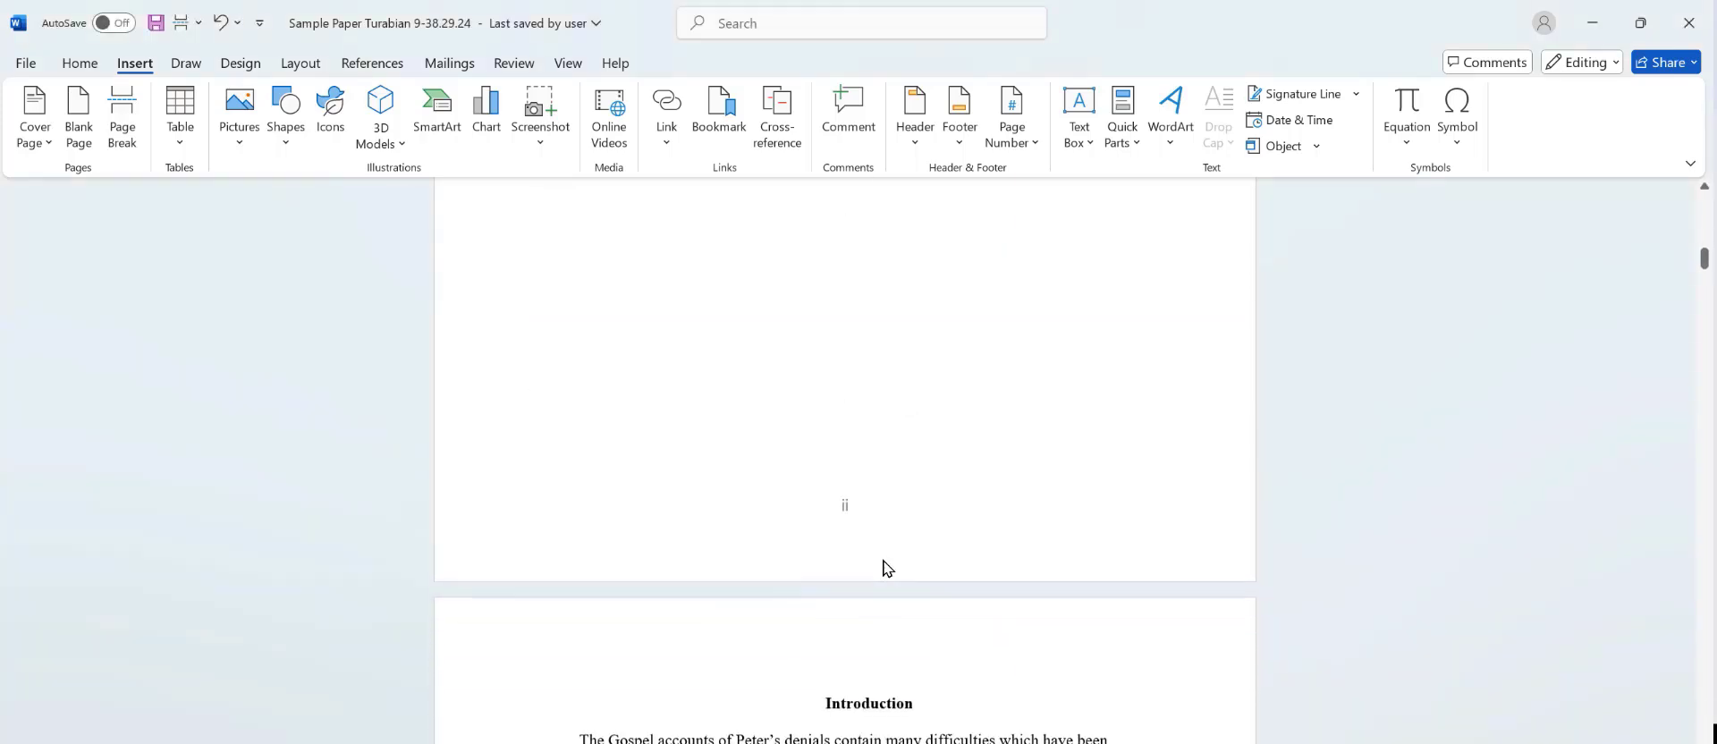
{"action": "scroll", "coordinate": [883, 558], "scroll_direction": "down", "scroll_amount": 2}
{"action": "scroll", "coordinate": [883, 558], "scroll_direction": "down", "scroll_amount": 1}
{"action": "scroll", "coordinate": [882, 558], "scroll_direction": "down", "scroll_amount": 2}
{"action": "scroll", "coordinate": [882, 559], "scroll_direction": "down", "scroll_amount": 2}
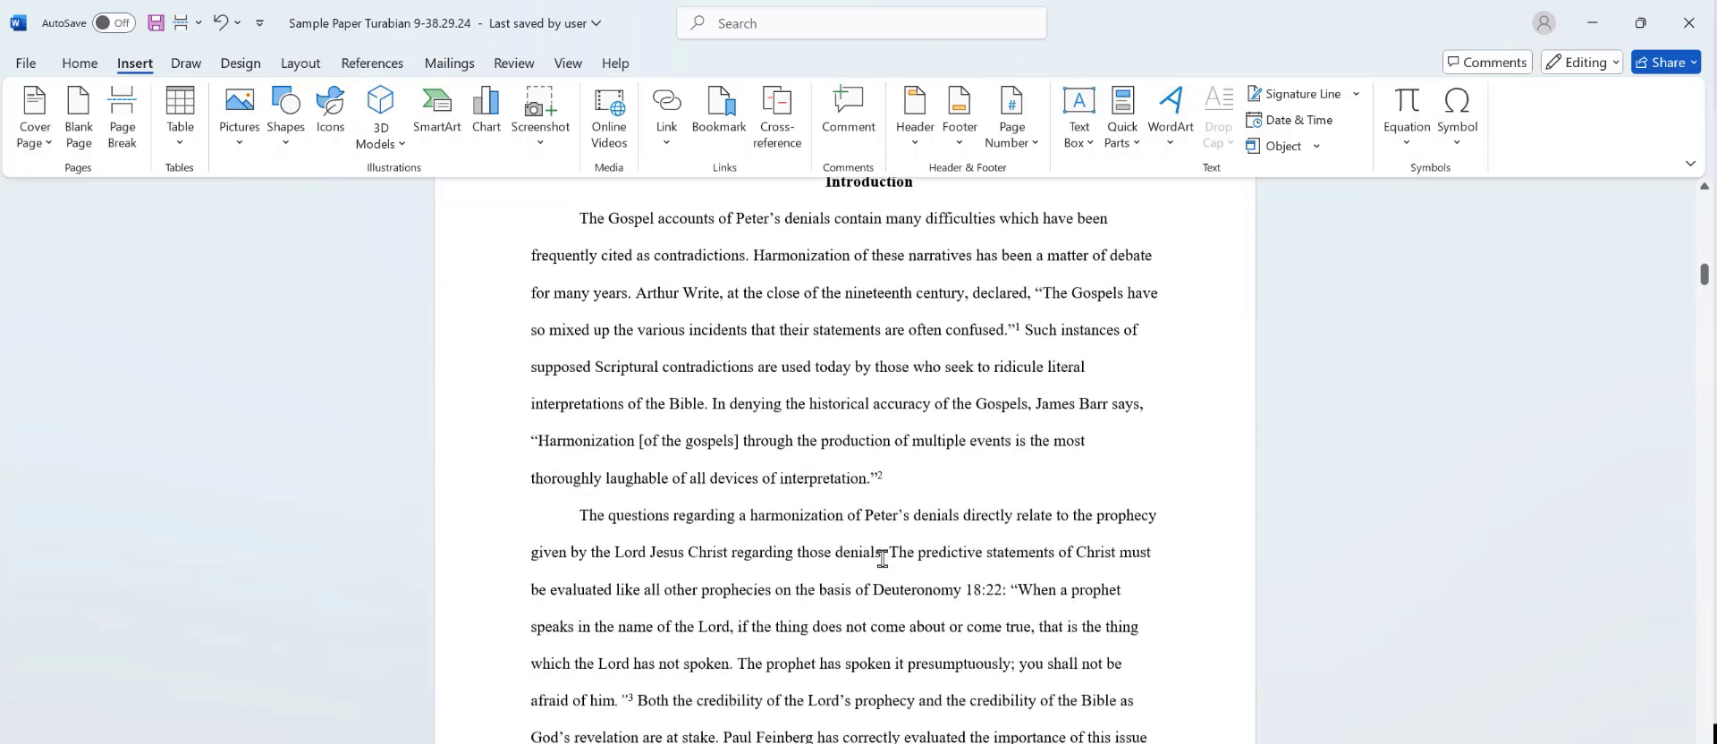
{"action": "scroll", "coordinate": [882, 559], "scroll_direction": "down", "scroll_amount": 1}
{"action": "scroll", "coordinate": [883, 559], "scroll_direction": "down", "scroll_amount": 1}
{"action": "scroll", "coordinate": [883, 558], "scroll_direction": "down", "scroll_amount": 1}
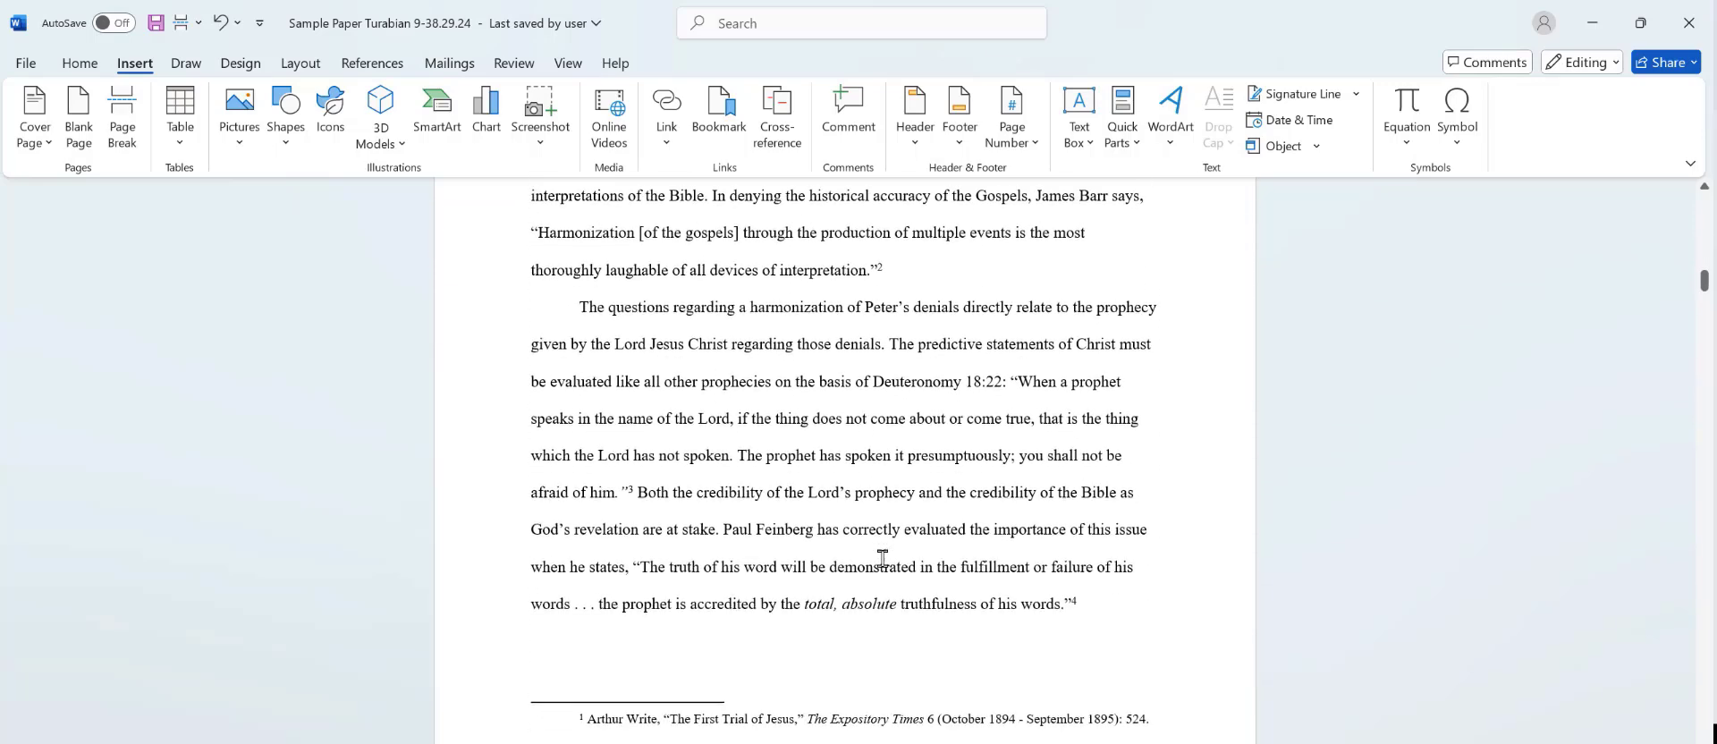
{"action": "scroll", "coordinate": [882, 558], "scroll_direction": "up", "scroll_amount": 1}
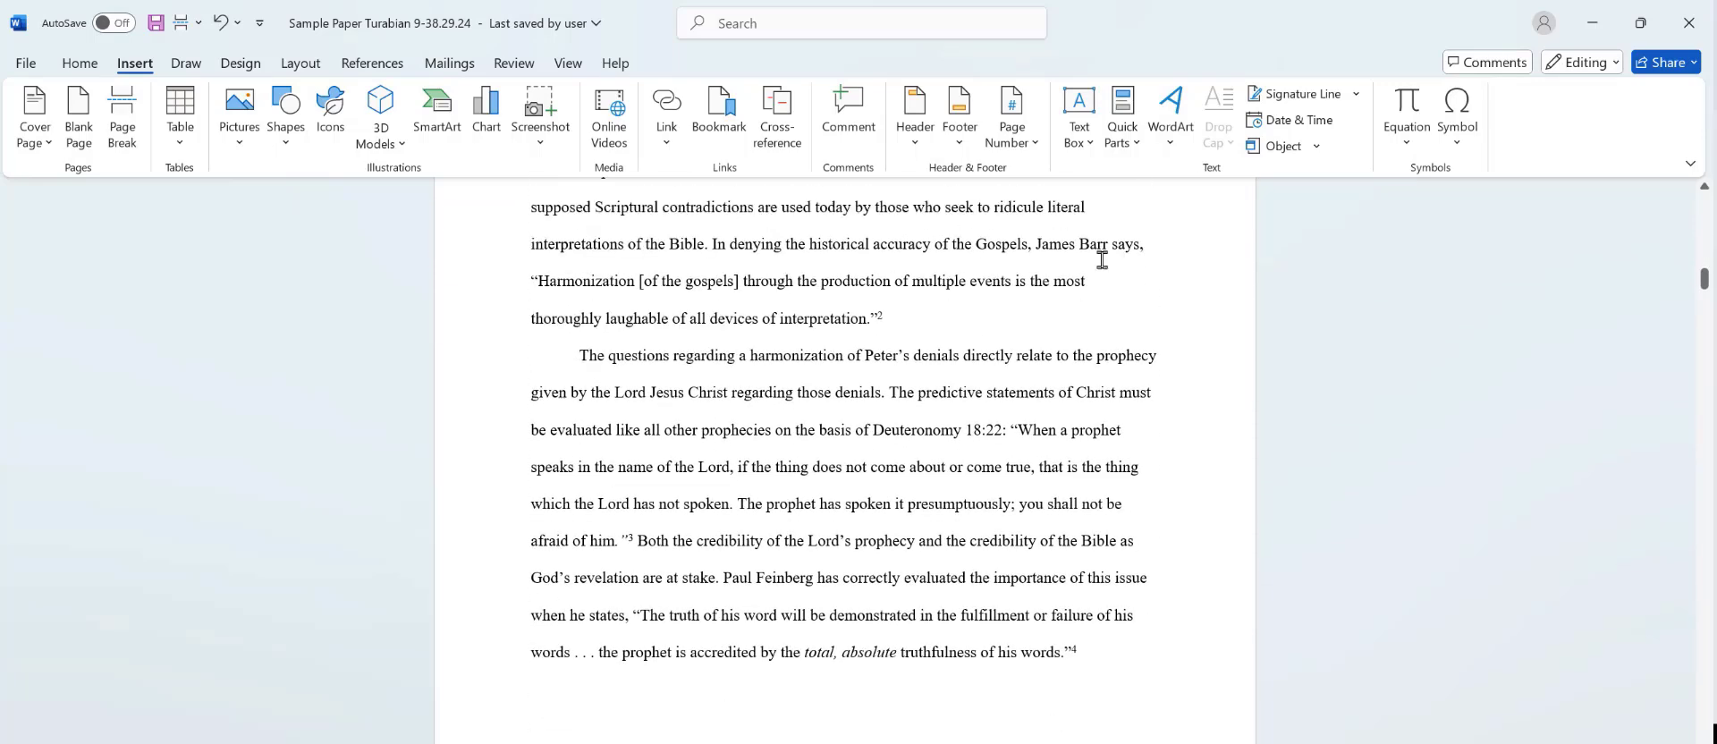
{"action": "left_click", "coordinate": [1039, 157]}
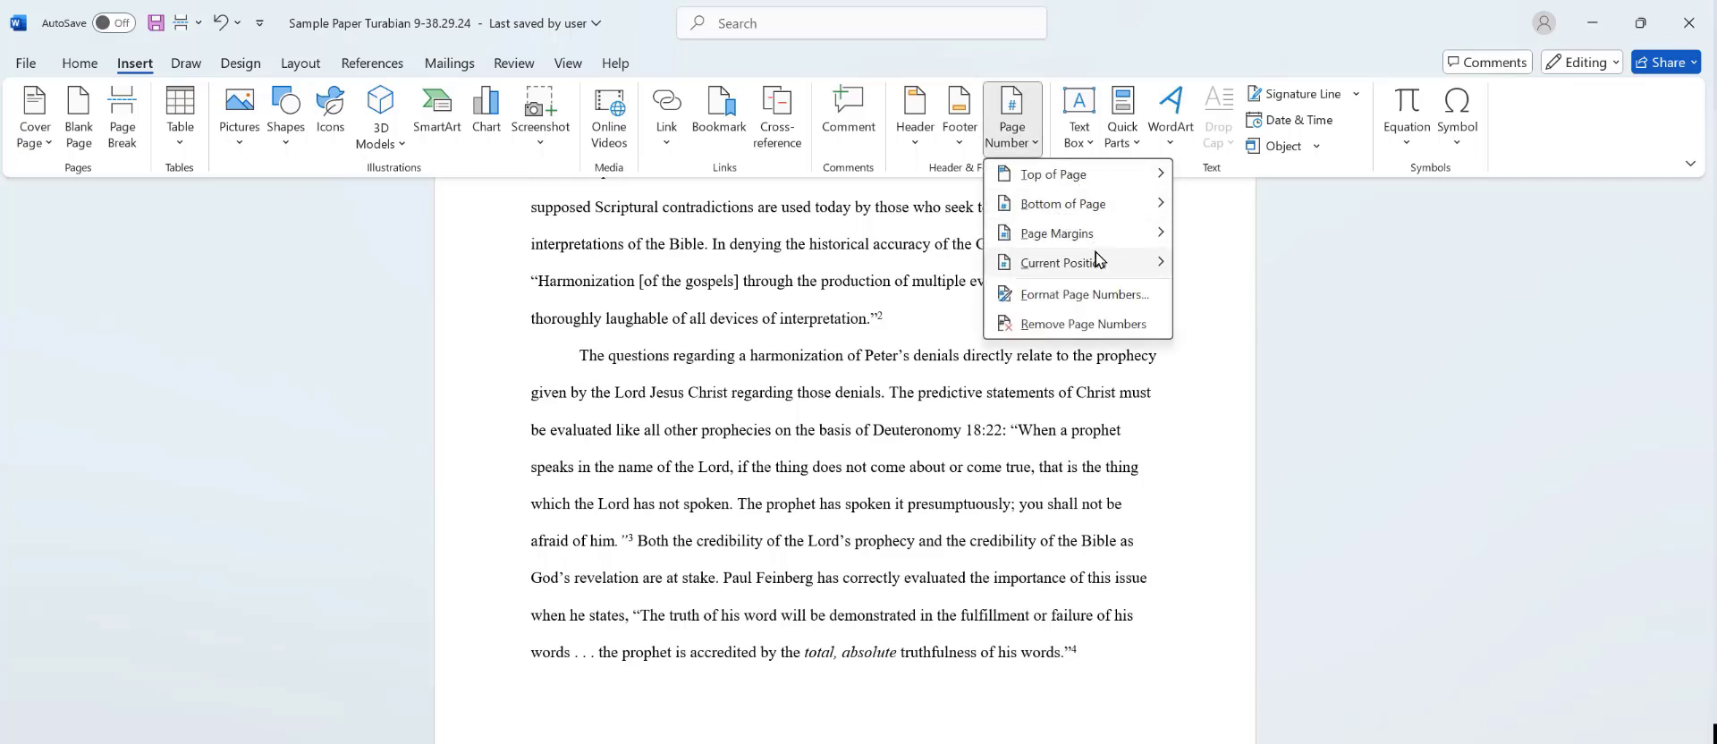
{"action": "mouse_move", "coordinate": [1064, 204]}
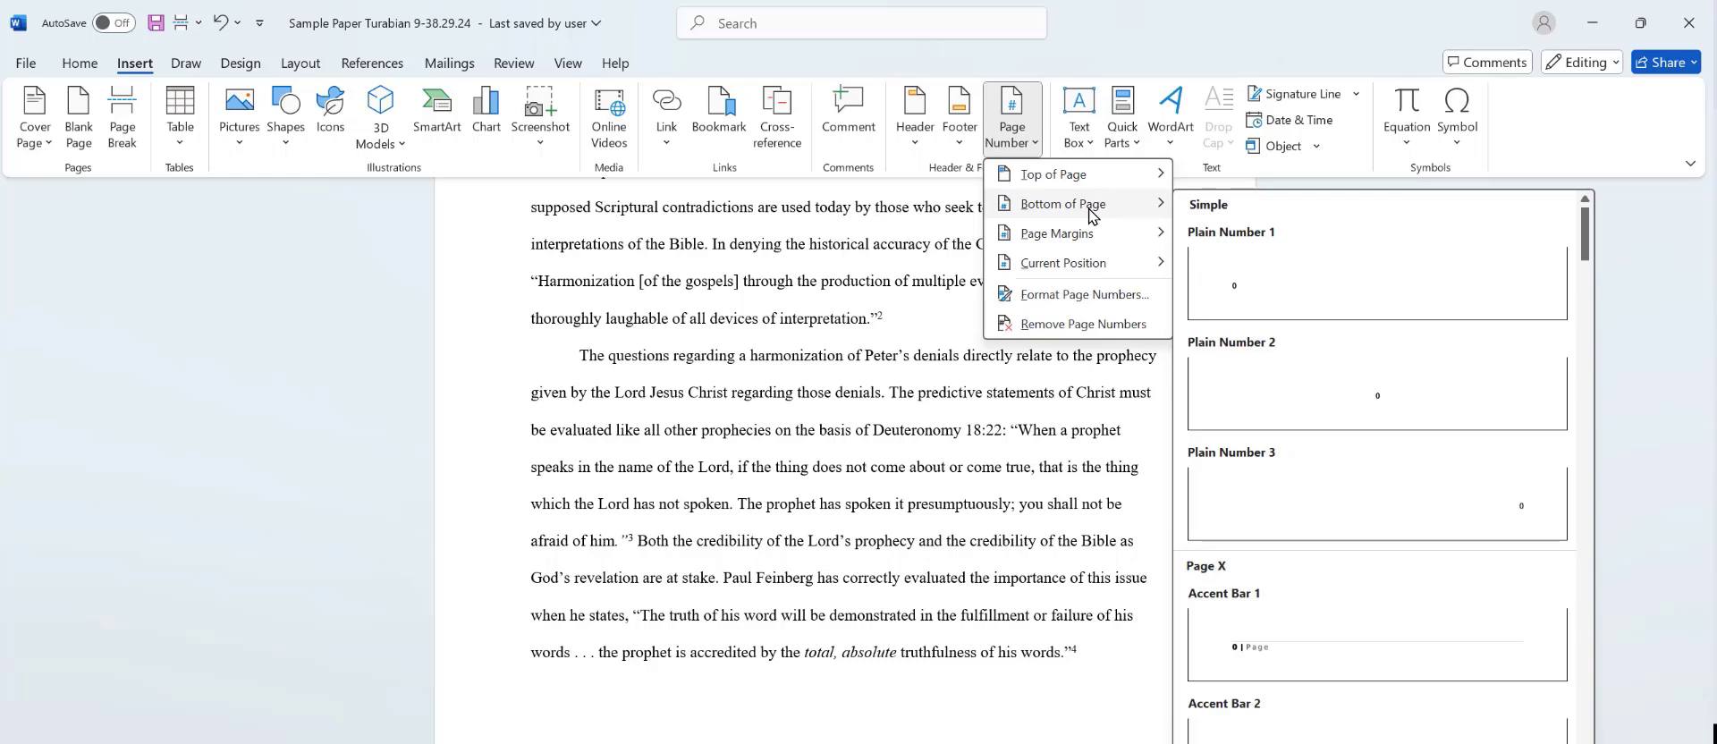
{"action": "left_click", "coordinate": [1289, 360]}
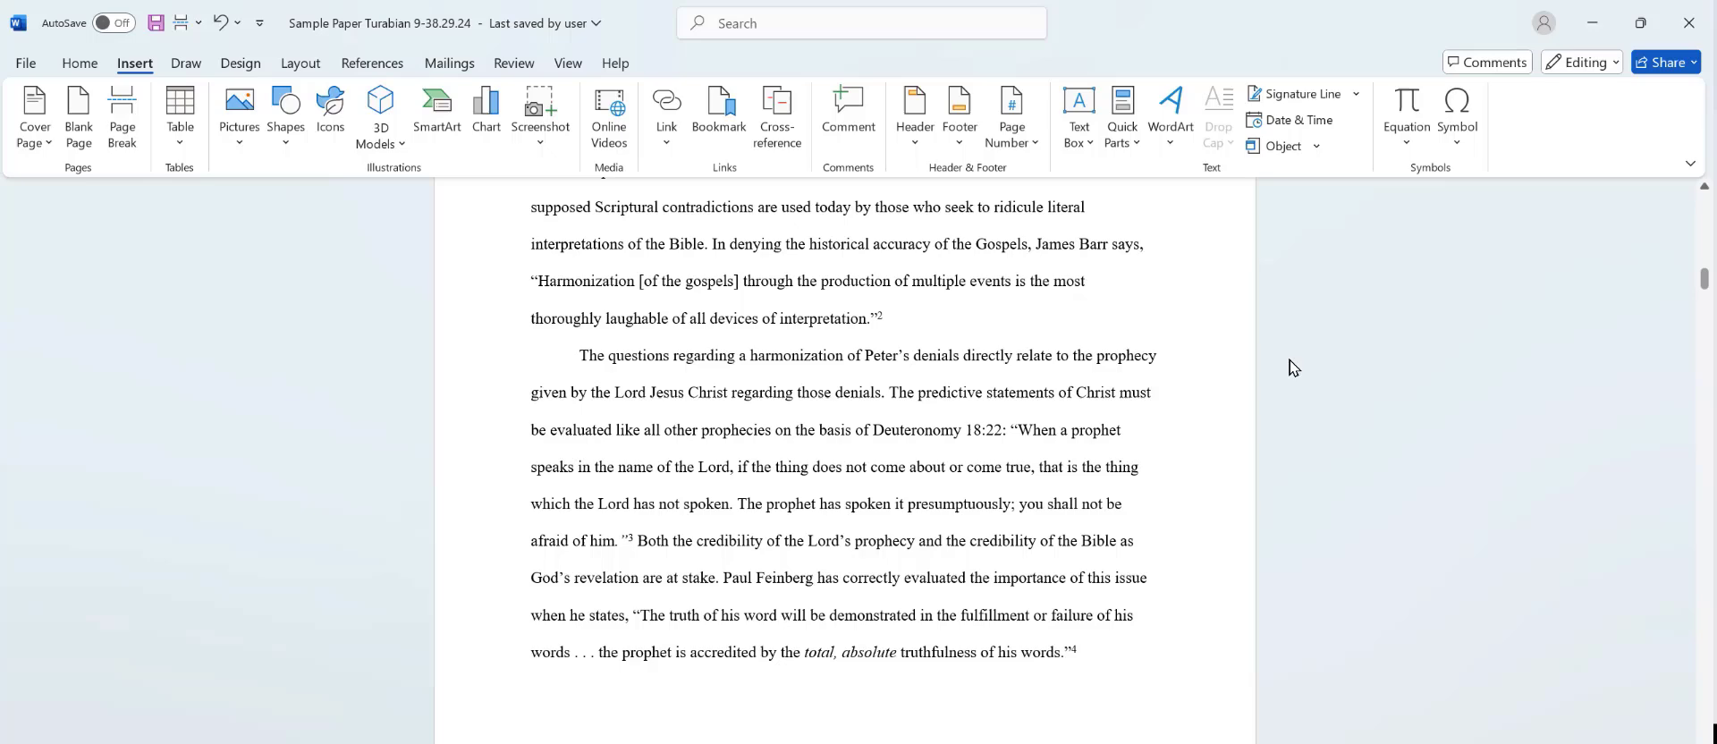
- Check the Arabic page numbers in the Introduction section's footers
{"action": "scroll", "coordinate": [1252, 366], "scroll_direction": "down", "scroll_amount": 2}
{"action": "scroll", "coordinate": [1251, 365], "scroll_direction": "down", "scroll_amount": 2}
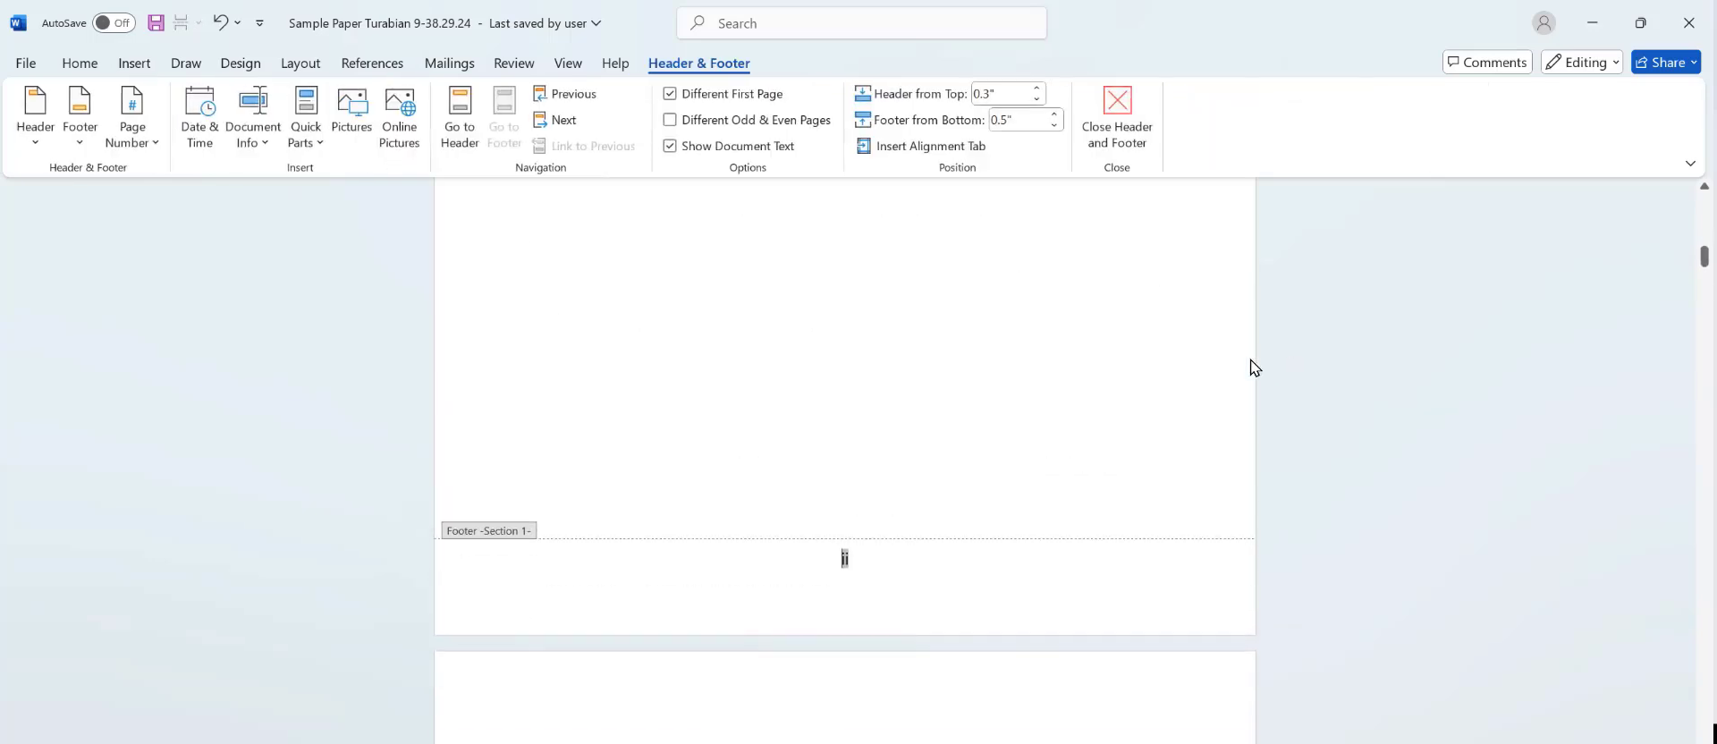
{"action": "scroll", "coordinate": [1251, 366], "scroll_direction": "down", "scroll_amount": 3}
{"action": "scroll", "coordinate": [1252, 367], "scroll_direction": "down", "scroll_amount": 3}
{"action": "scroll", "coordinate": [1252, 367], "scroll_direction": "down", "scroll_amount": 3}
{"action": "scroll", "coordinate": [1252, 365], "scroll_direction": "down", "scroll_amount": 2}
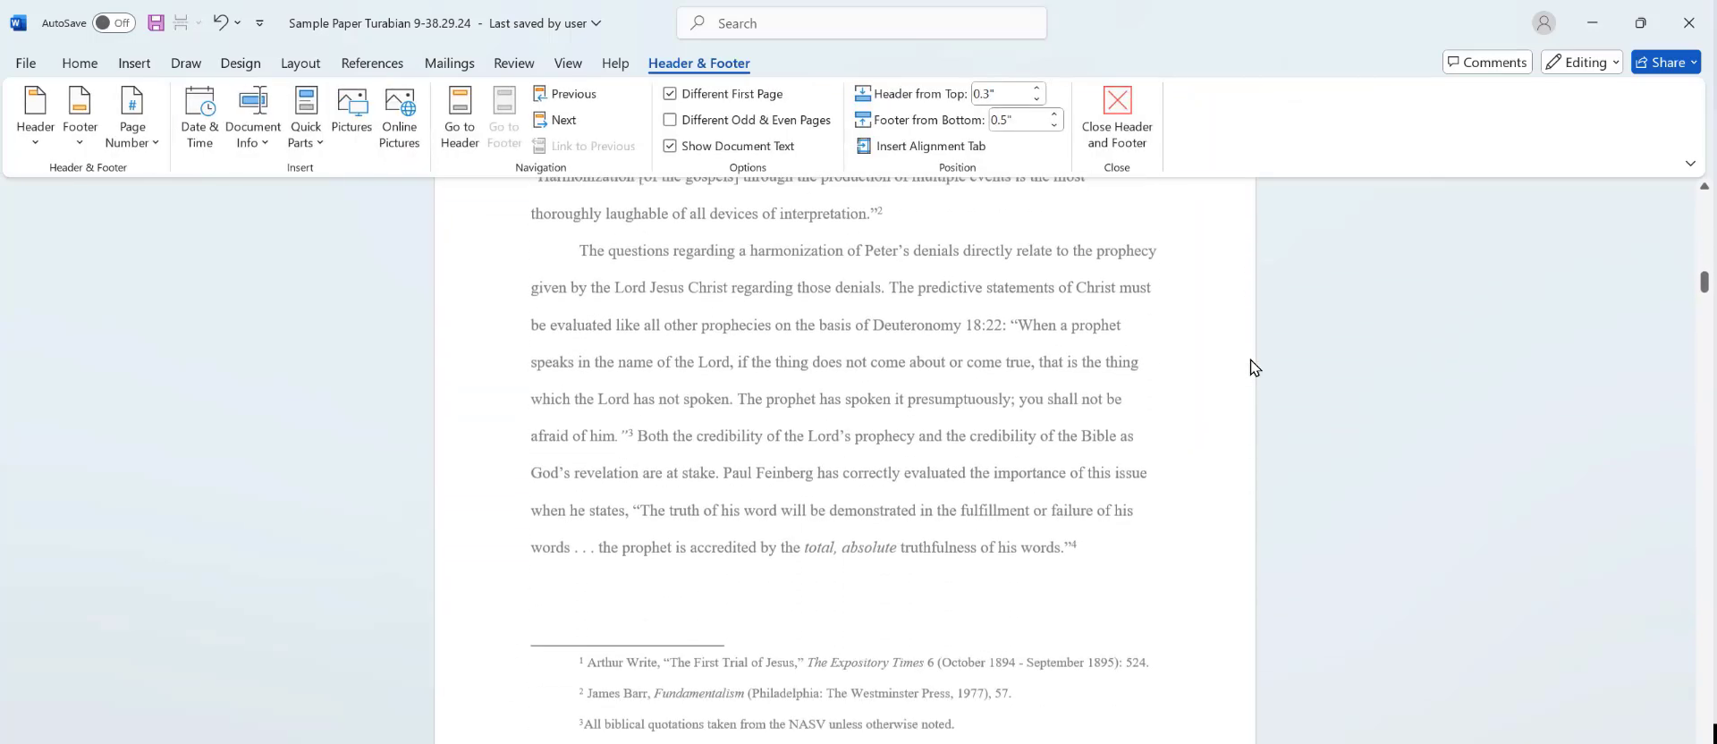
{"action": "scroll", "coordinate": [1252, 366], "scroll_direction": "down", "scroll_amount": 1}
{"action": "scroll", "coordinate": [1252, 366], "scroll_direction": "down", "scroll_amount": 2}
{"action": "scroll", "coordinate": [1251, 366], "scroll_direction": "down", "scroll_amount": 1}
{"action": "scroll", "coordinate": [1252, 367], "scroll_direction": "down", "scroll_amount": 1}
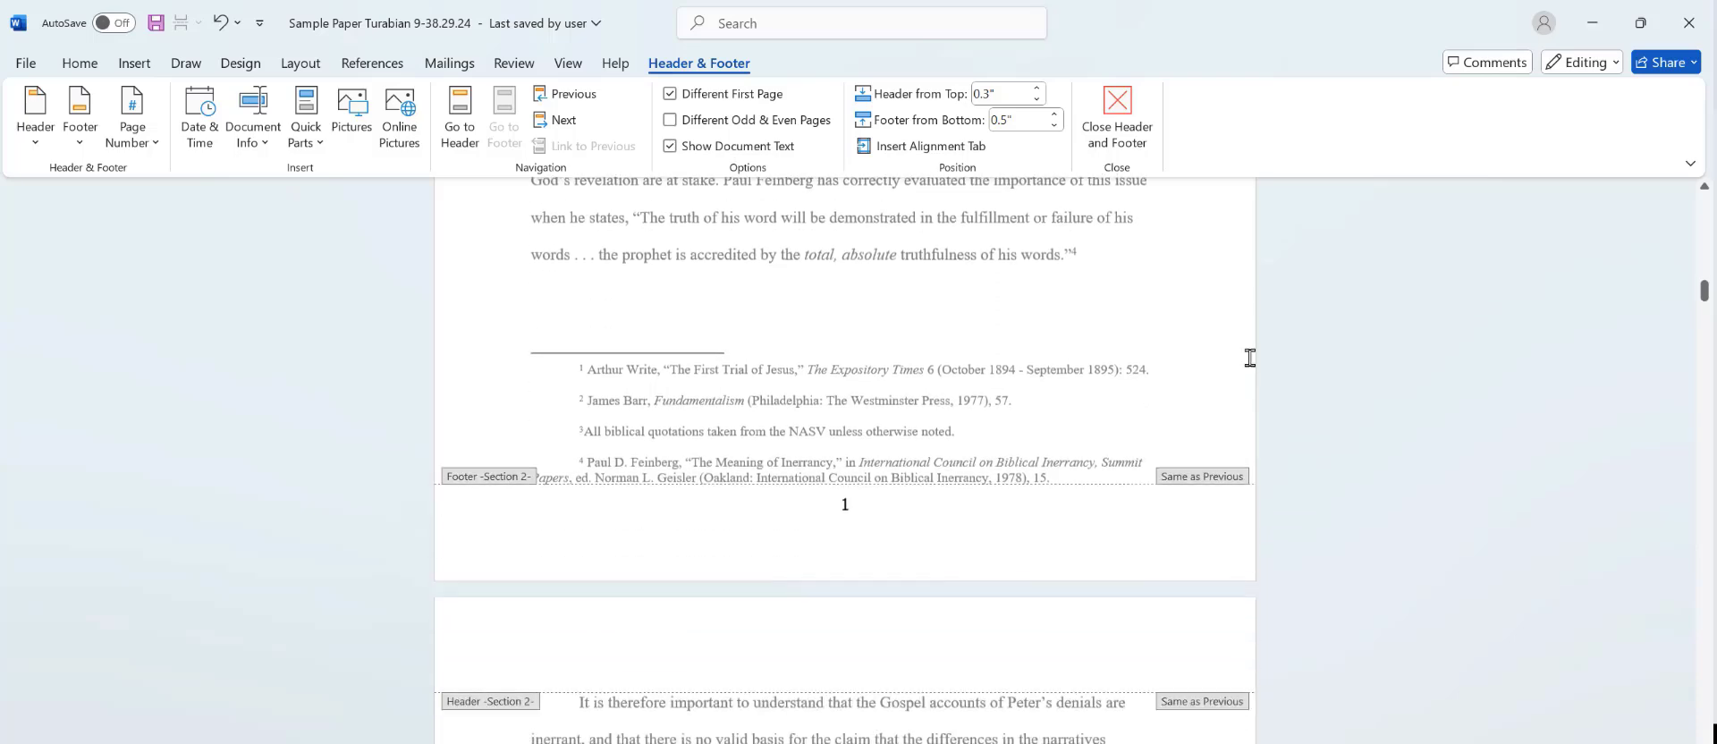
{"action": "scroll", "coordinate": [1252, 366], "scroll_direction": "down", "scroll_amount": 2}
{"action": "scroll", "coordinate": [1248, 358], "scroll_direction": "down", "scroll_amount": 1}
{"action": "scroll", "coordinate": [1250, 359], "scroll_direction": "down", "scroll_amount": 2}
{"action": "scroll", "coordinate": [1252, 362], "scroll_direction": "down", "scroll_amount": 3}
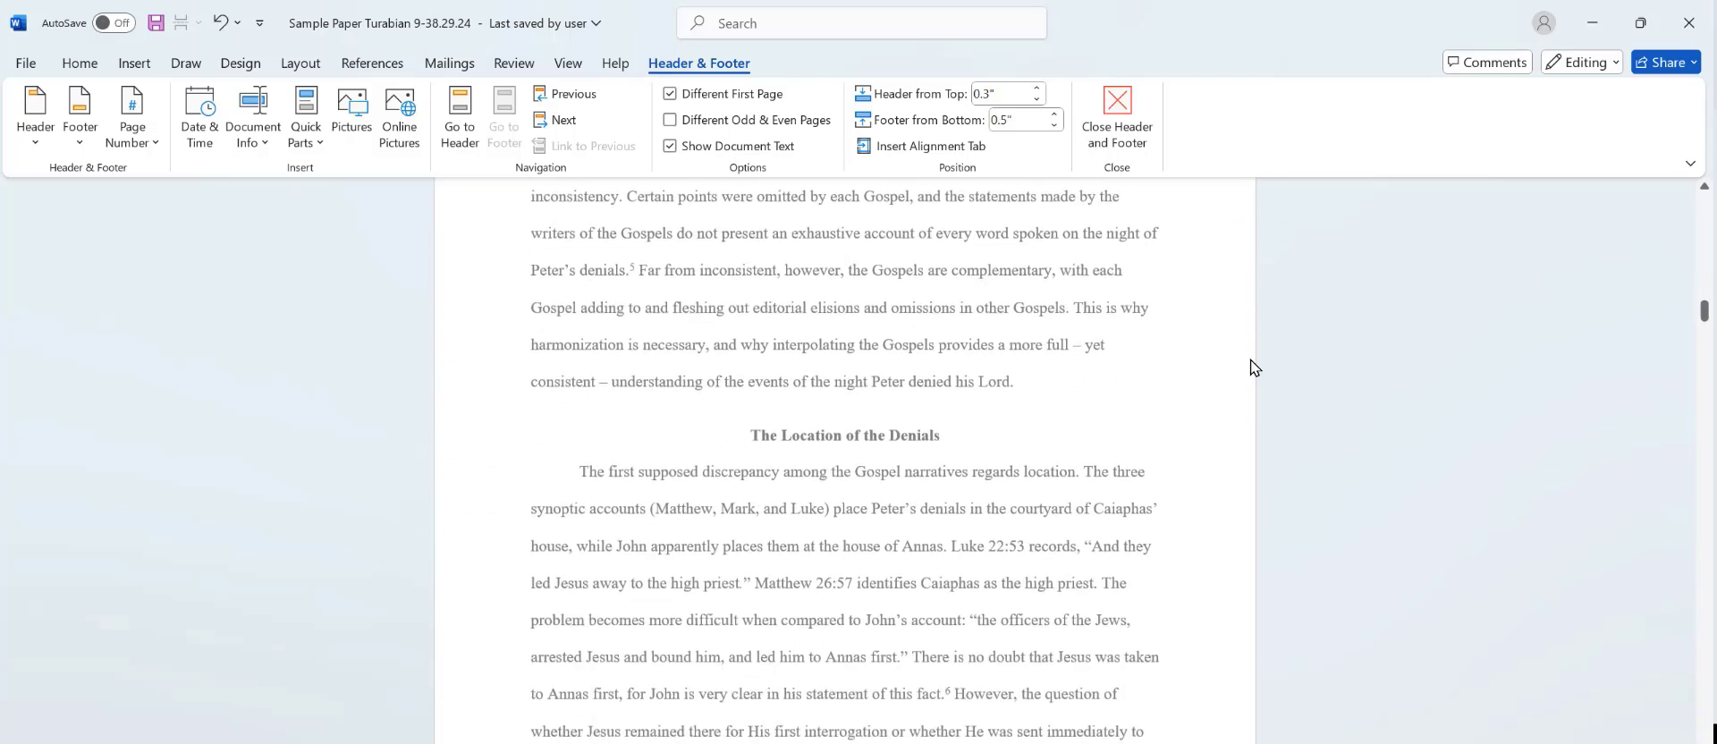
{"action": "scroll", "coordinate": [1255, 365], "scroll_direction": "down", "scroll_amount": 2}
{"action": "scroll", "coordinate": [1254, 367], "scroll_direction": "down", "scroll_amount": 1}
- Close the header and footer and return to the body text
{"action": "scroll", "coordinate": [1251, 364], "scroll_direction": "up", "scroll_amount": 2}
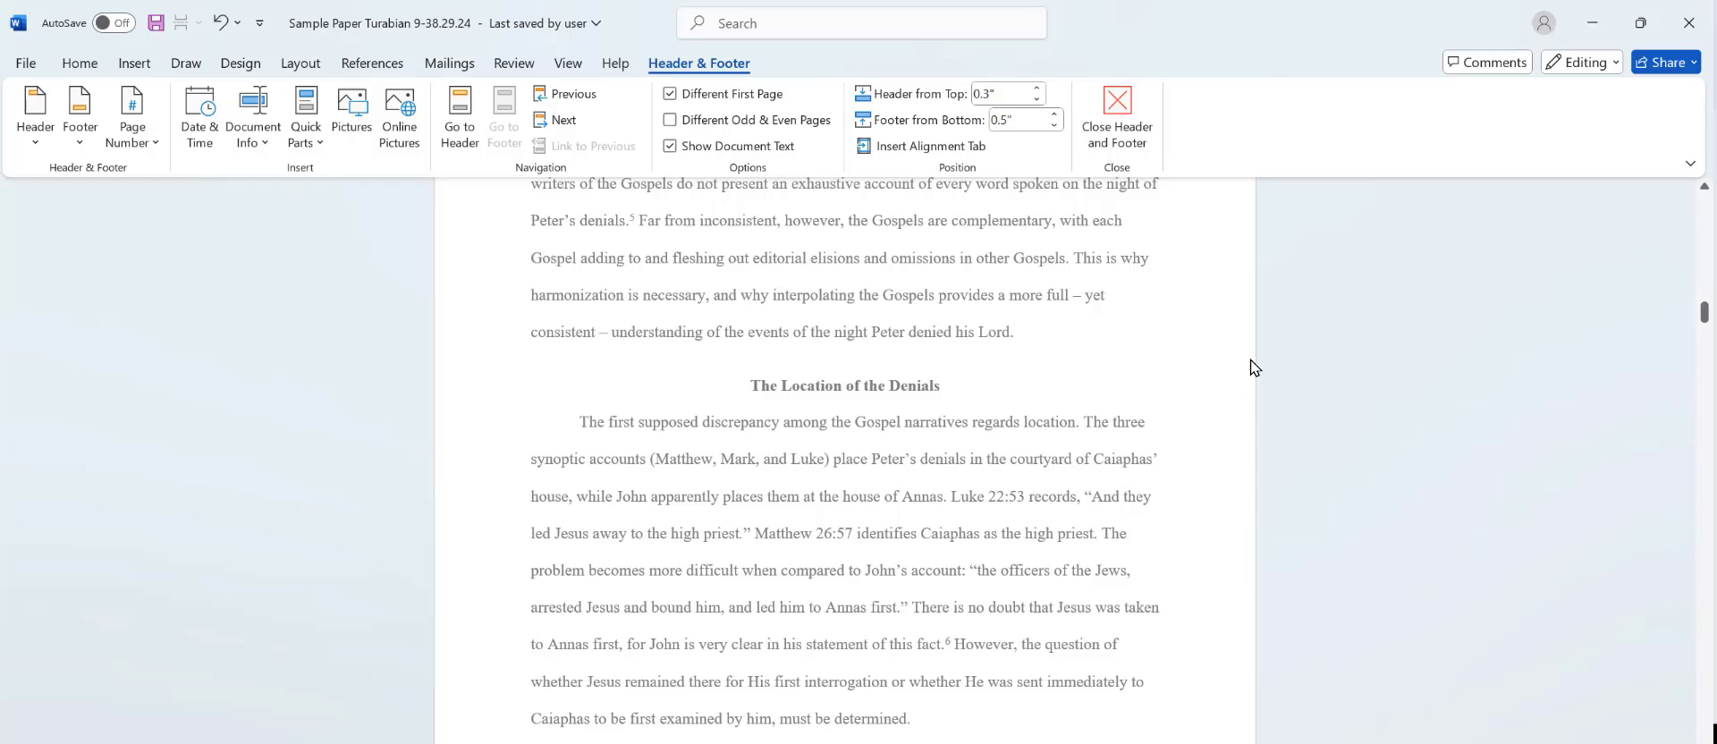
{"action": "scroll", "coordinate": [1248, 362], "scroll_direction": "up", "scroll_amount": 2}
{"action": "scroll", "coordinate": [1248, 361], "scroll_direction": "up", "scroll_amount": 1}
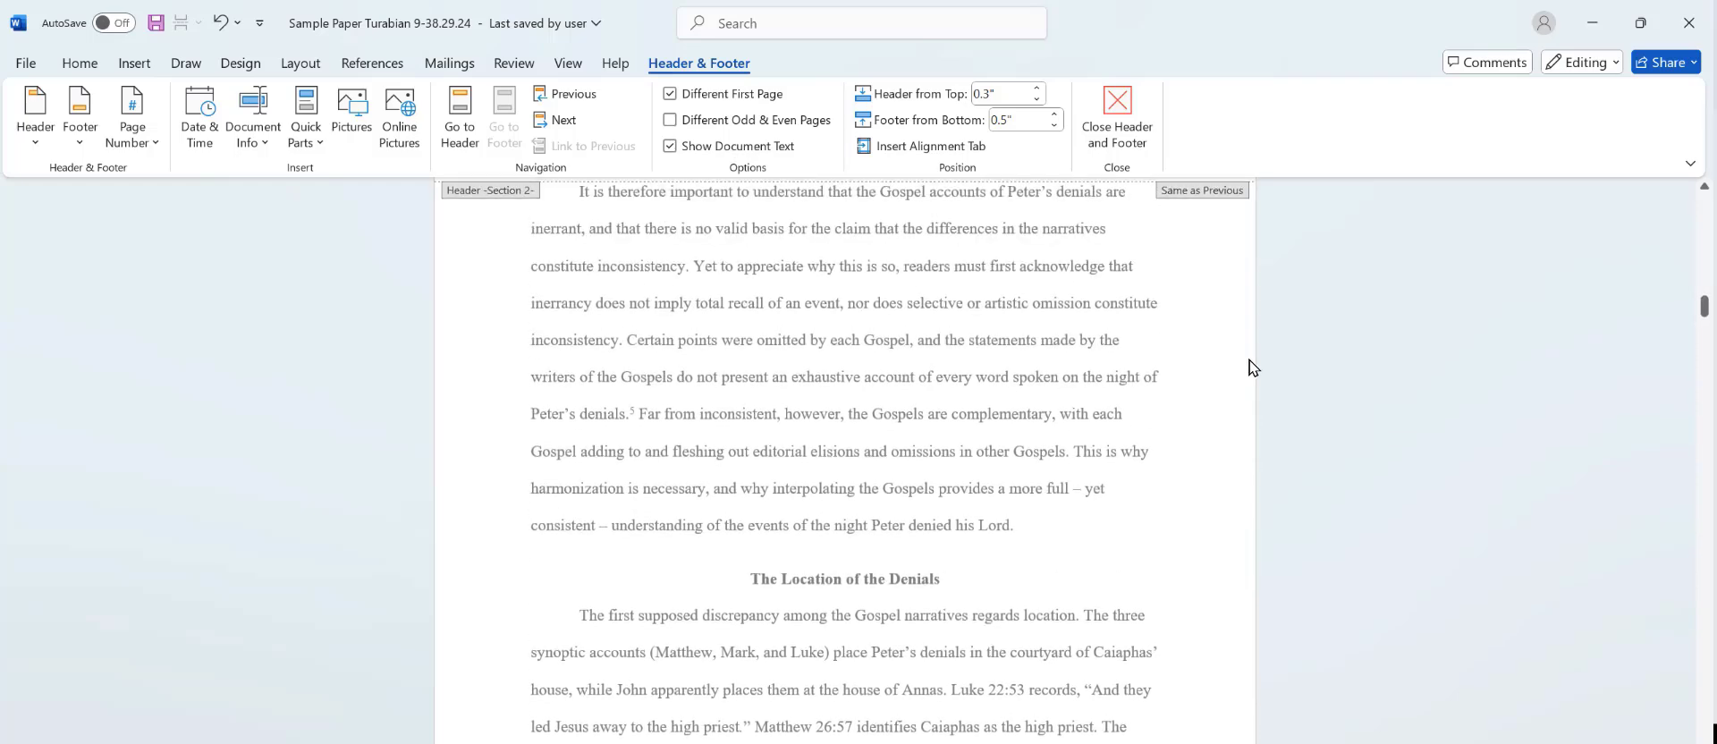
{"action": "left_click", "coordinate": [1114, 151]}
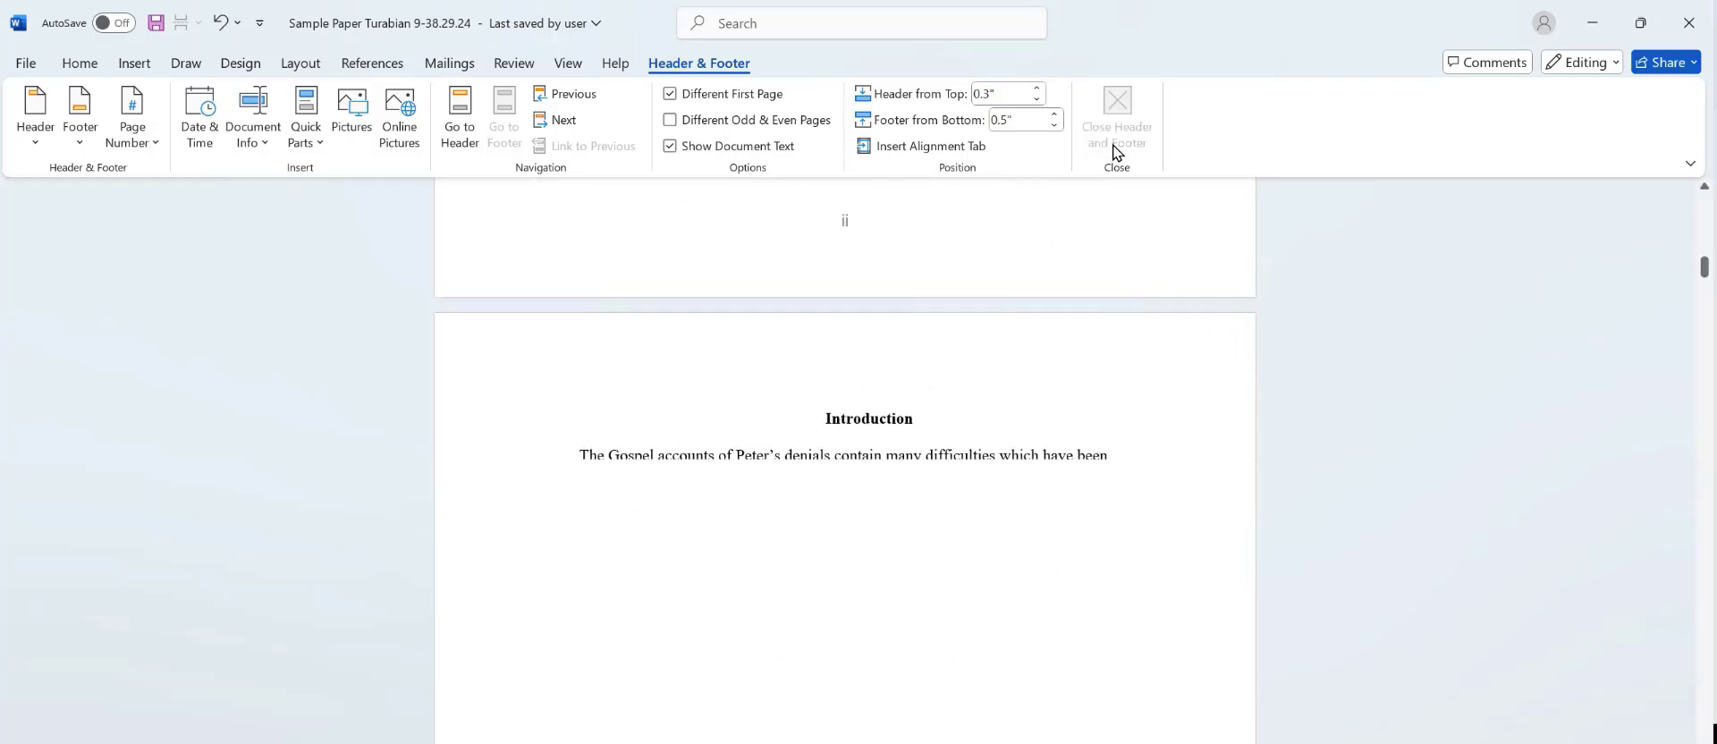
{"action": "scroll", "coordinate": [1072, 327], "scroll_direction": "up", "scroll_amount": 3}
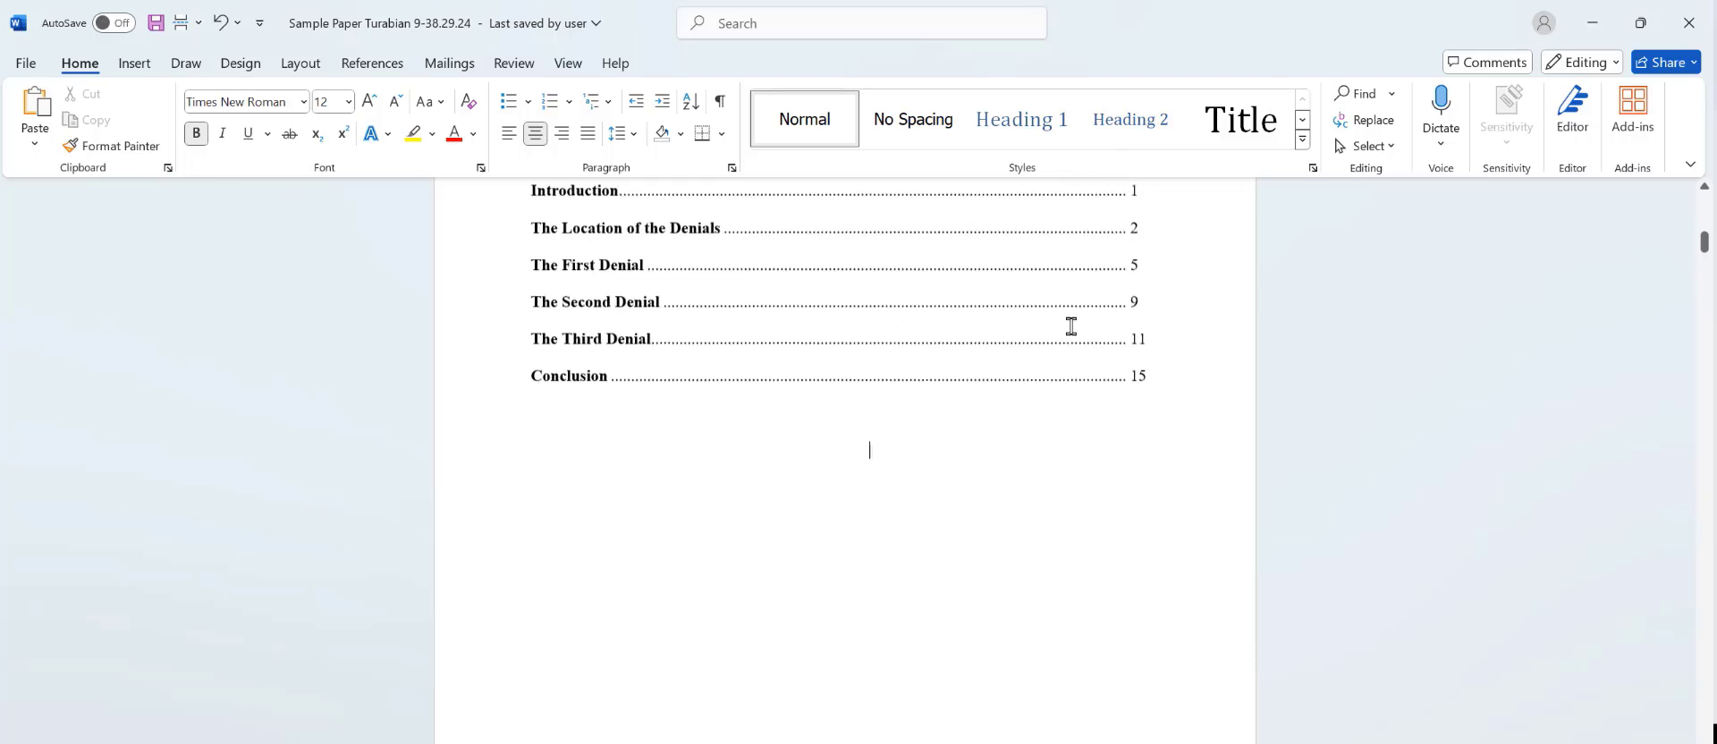
{"action": "scroll", "coordinate": [1071, 326], "scroll_direction": "up", "scroll_amount": 2}
{"action": "scroll", "coordinate": [1072, 326], "scroll_direction": "up", "scroll_amount": 2}
{"action": "scroll", "coordinate": [1073, 327], "scroll_direction": "up", "scroll_amount": 3}
{"action": "scroll", "coordinate": [1073, 326], "scroll_direction": "up", "scroll_amount": 3}
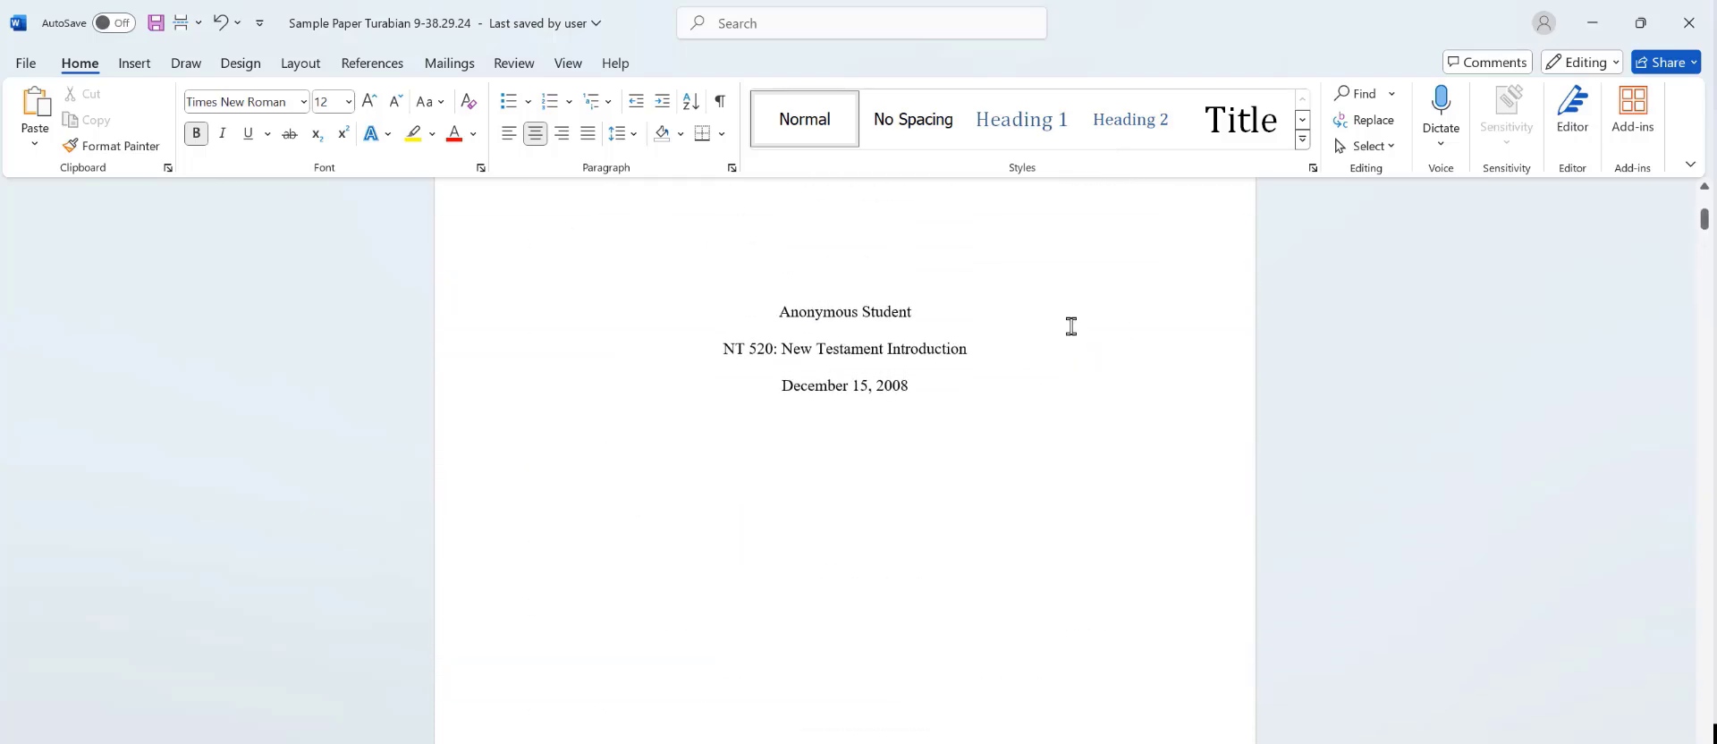
{"action": "scroll", "coordinate": [1072, 327], "scroll_direction": "up", "scroll_amount": 3}
{"action": "scroll", "coordinate": [1072, 326], "scroll_direction": "up", "scroll_amount": 2}
{"action": "scroll", "coordinate": [1071, 326], "scroll_direction": "up", "scroll_amount": 3}
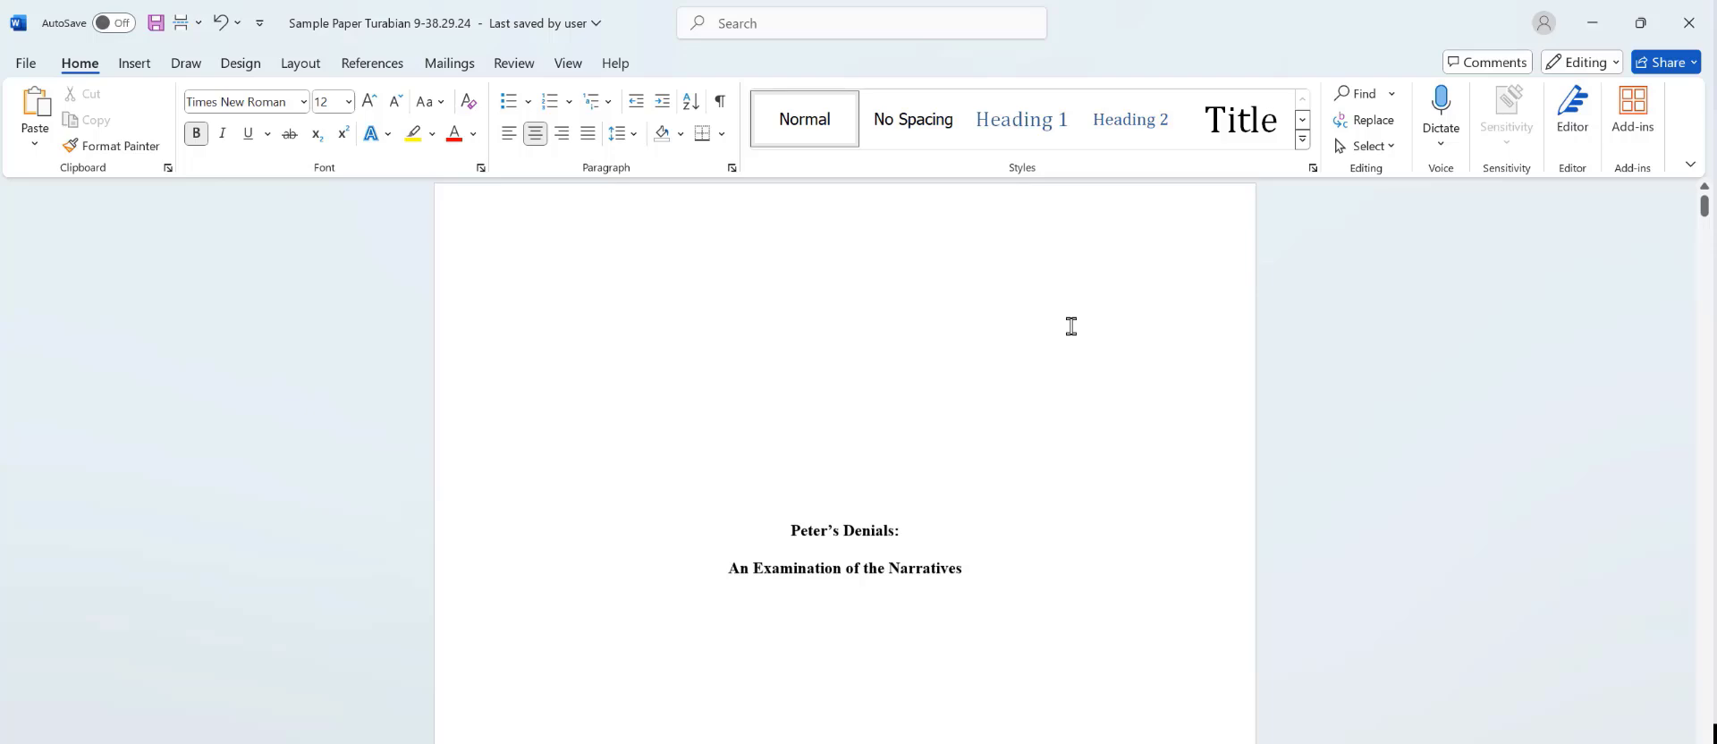